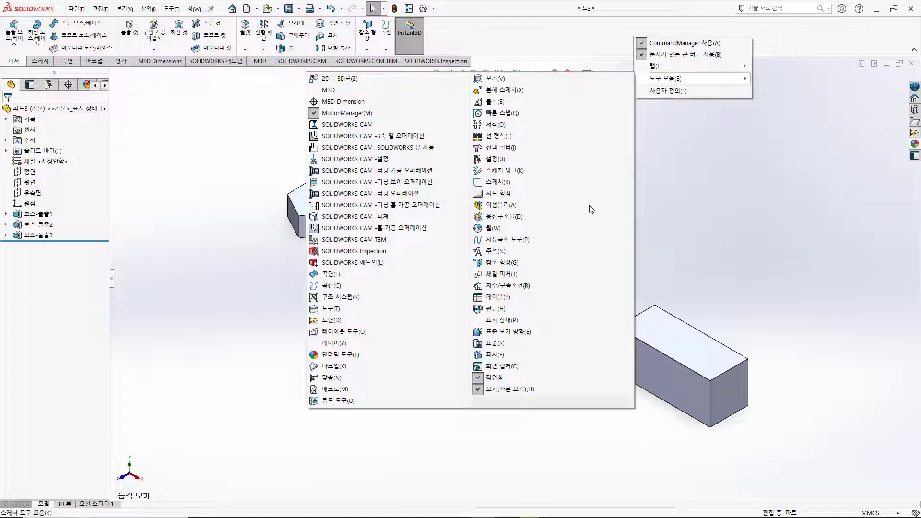
# - Turn on the heads-up View toolbar from the list of available toolbars
pyautogui.click(752, 172)
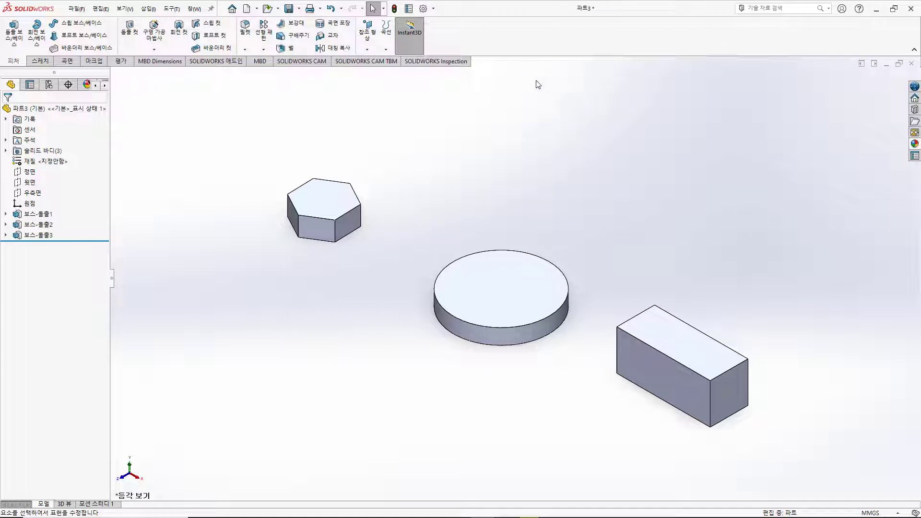
pyautogui.rightClick(679, 35)
pyautogui.moveTo(710, 73)
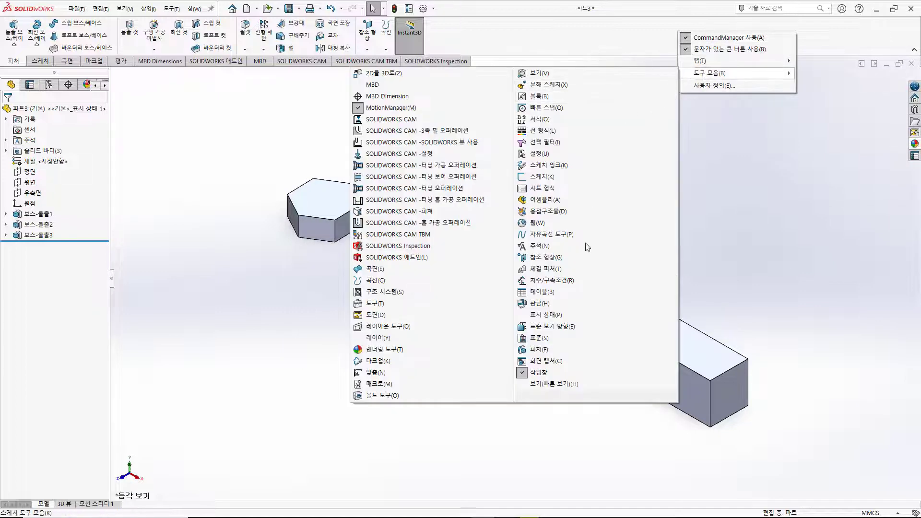
pyautogui.click(557, 384)
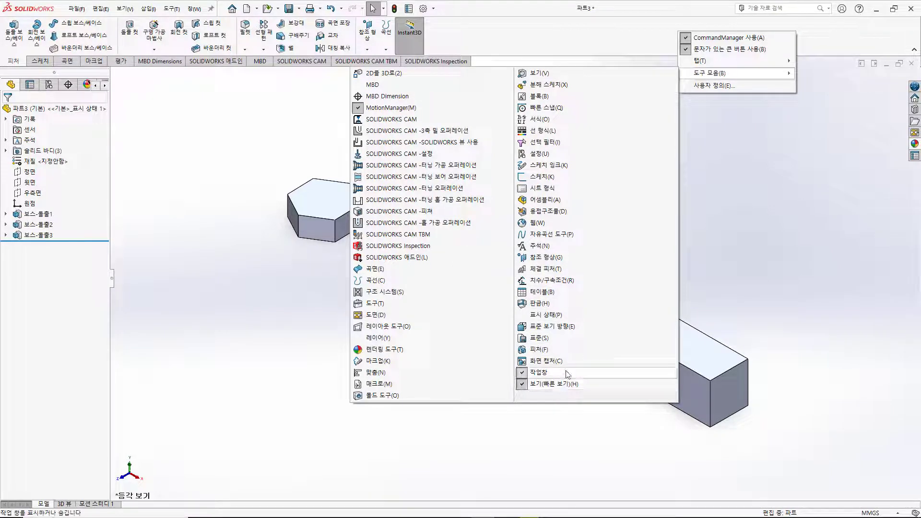
pyautogui.click(764, 182)
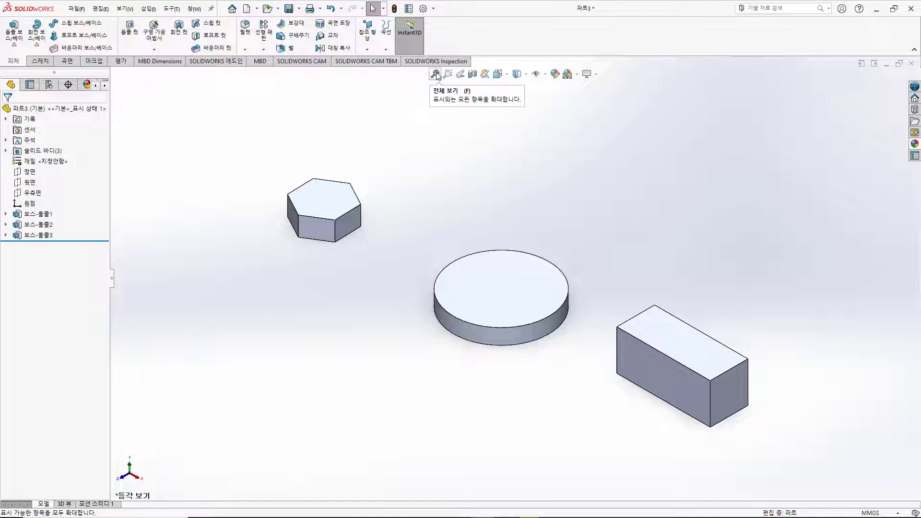
# - Zoom out and in on the model, and fit all three bodies in the graphics area with Zoom to Fit
pyautogui.scroll(2, 520, 227)
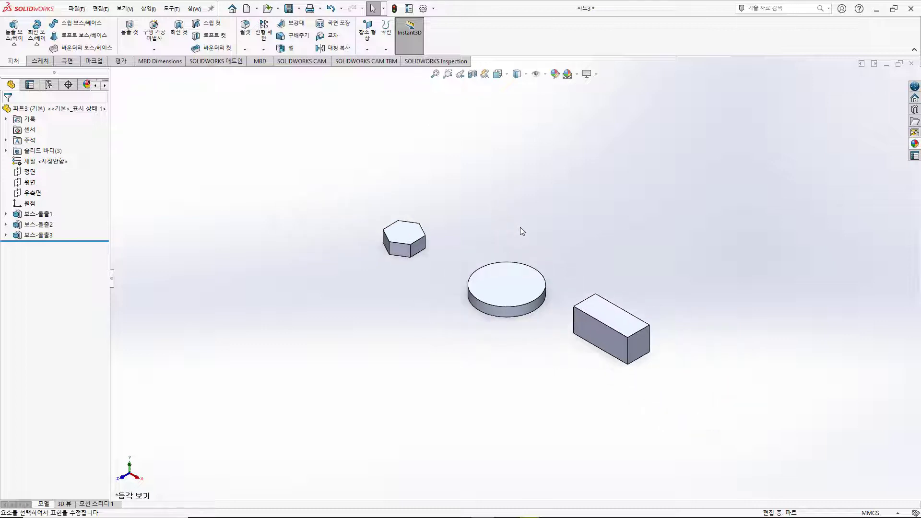
pyautogui.scroll(-10, 521, 227)
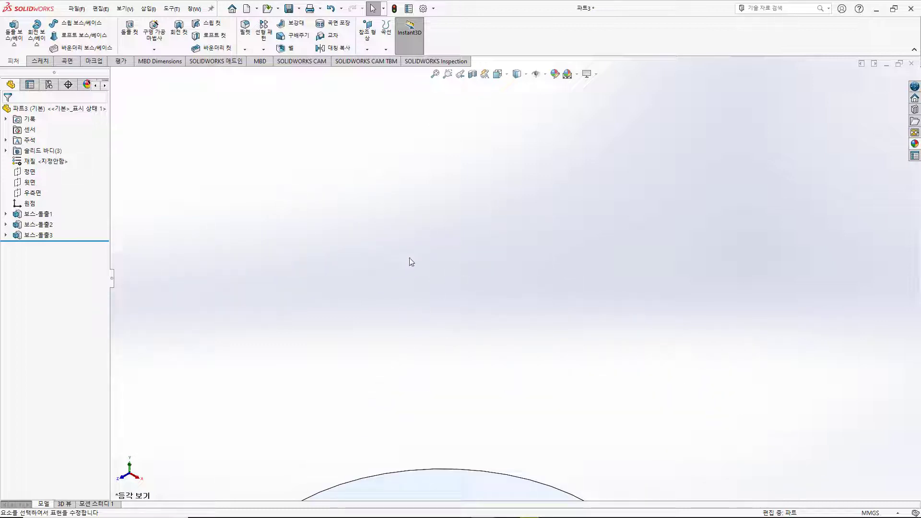
pyautogui.click(436, 75)
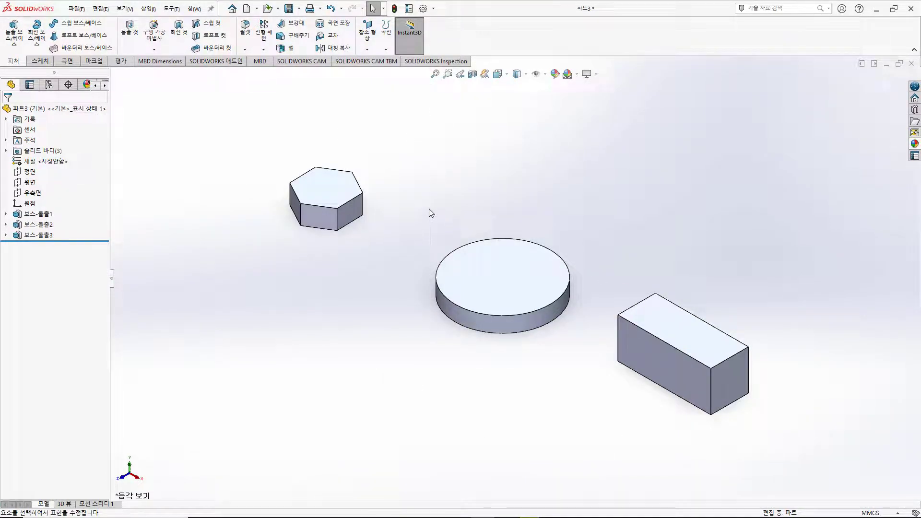
# - Enlarge the hexagonal prism with Zoom to Area, and fit the whole model in view again
pyautogui.click(450, 76)
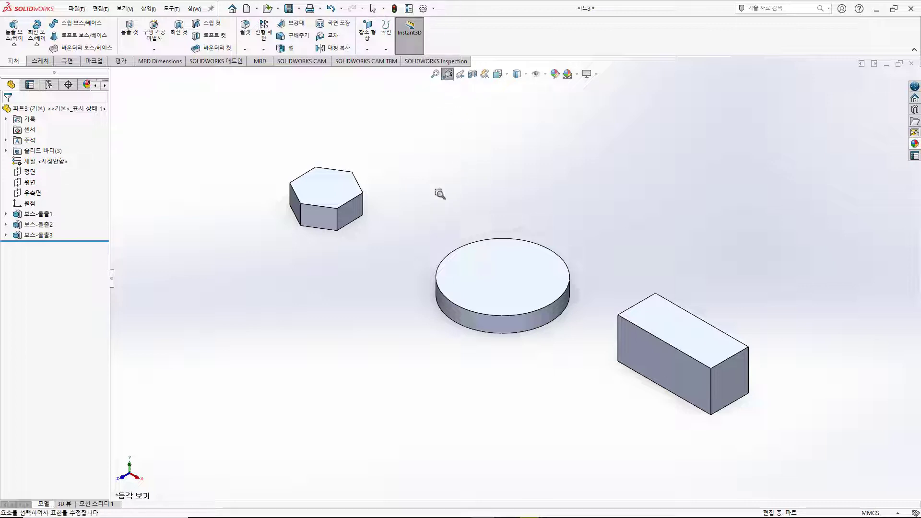
pyautogui.moveTo(276, 150); pyautogui.dragTo(374, 242)
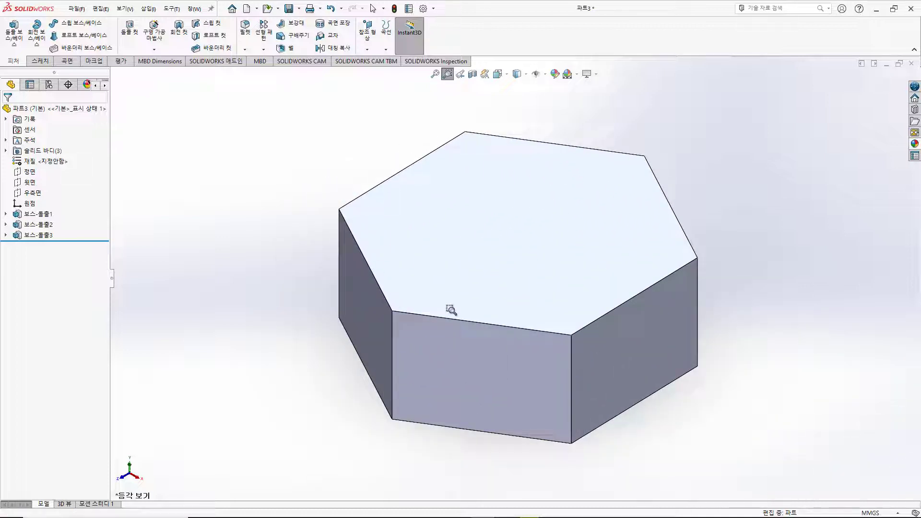
pyautogui.click(436, 75)
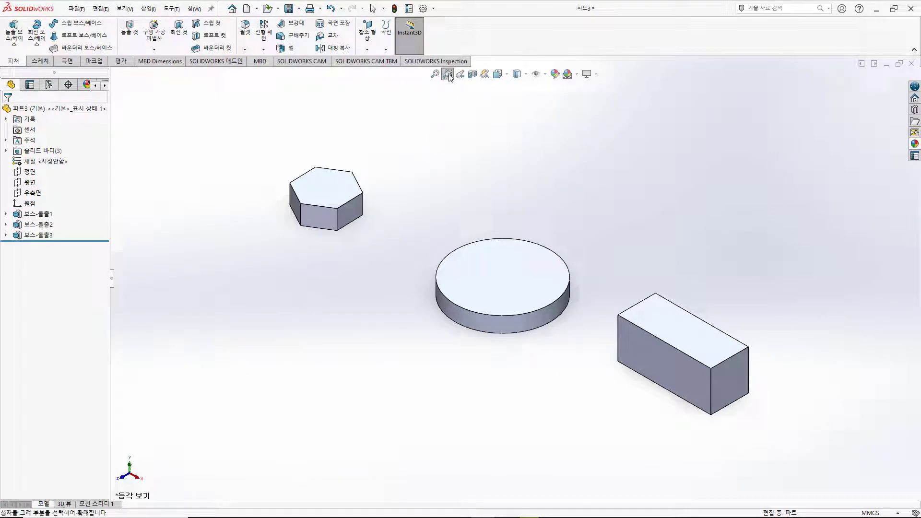
pyautogui.press('Escape')
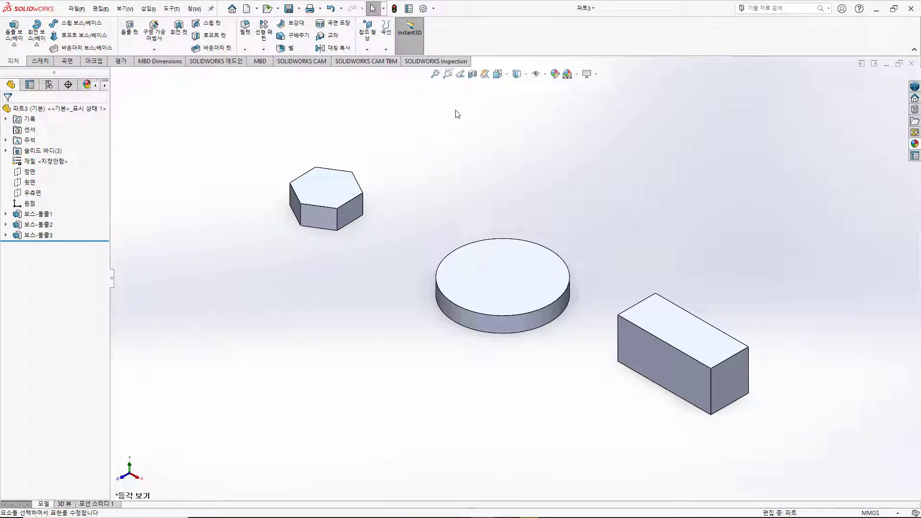
# - Step back through the earlier views with Previous View, and return to the isometric view
pyautogui.click(460, 75)
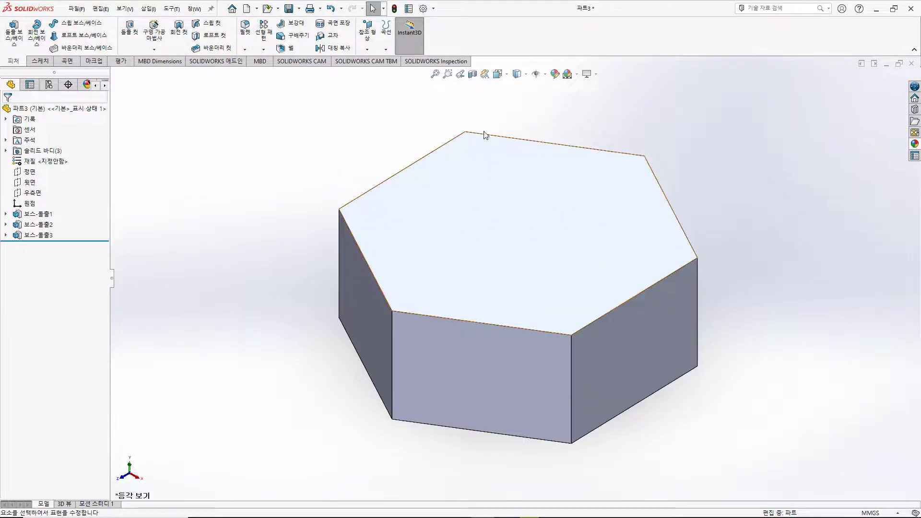
pyautogui.click(461, 75)
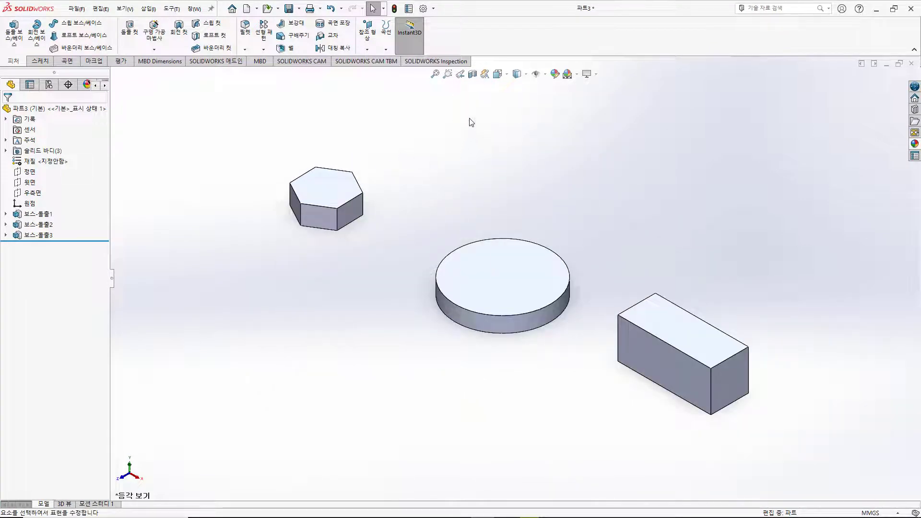
pyautogui.click(460, 75)
pyautogui.click(461, 76)
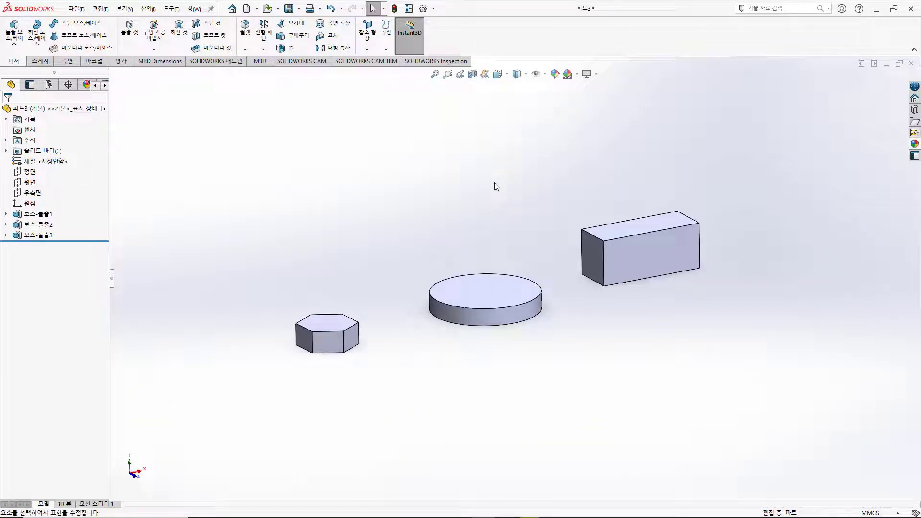
pyautogui.hotkey('ctrl', '7')
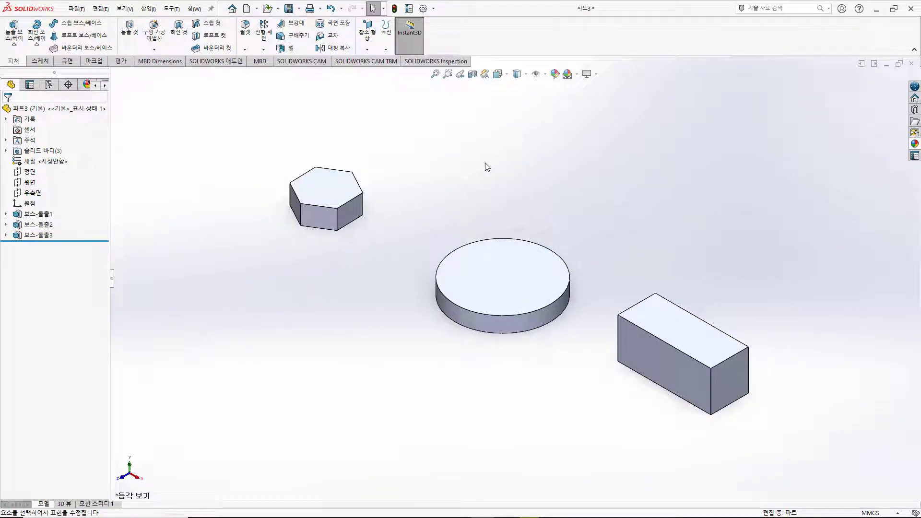
# - Section the three bodies along the front plane with an offset of -4 mm, and turn the section view off again
pyautogui.click(474, 76)
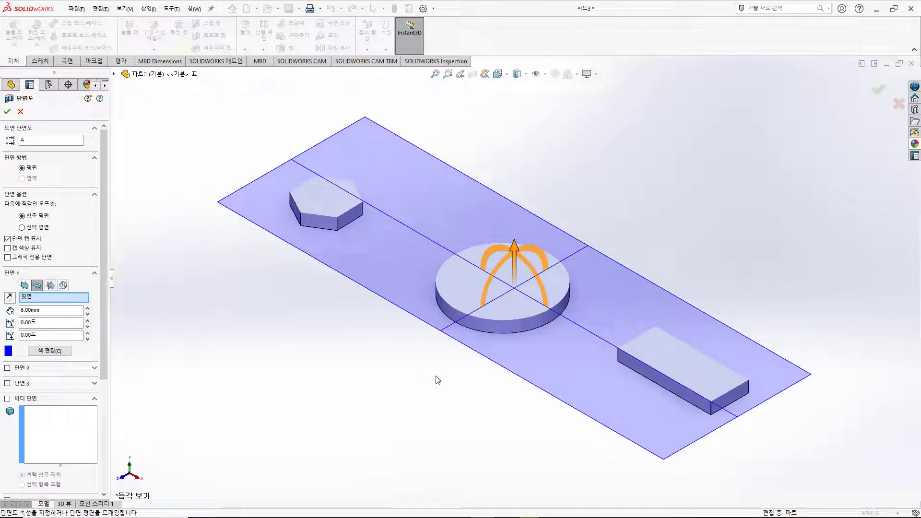
pyautogui.moveTo(436, 379); pyautogui.dragTo(448, 341, button='middle')
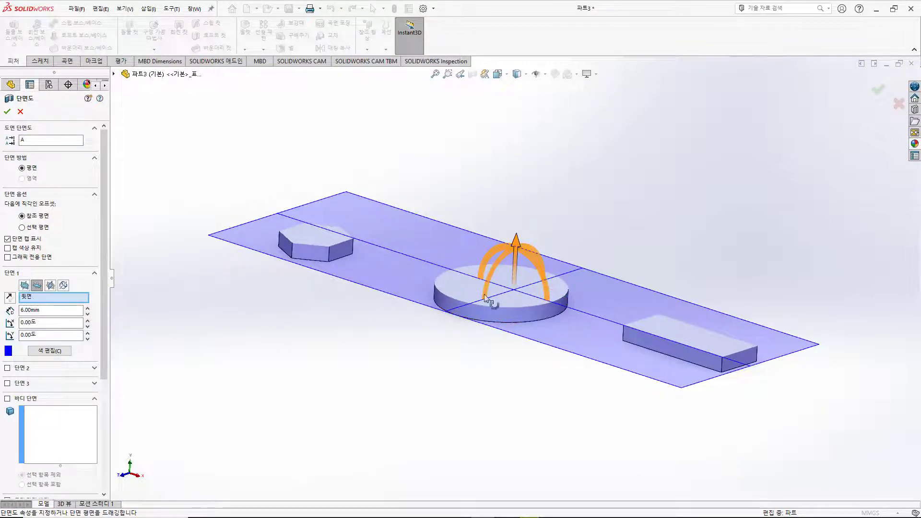
pyautogui.click(24, 285)
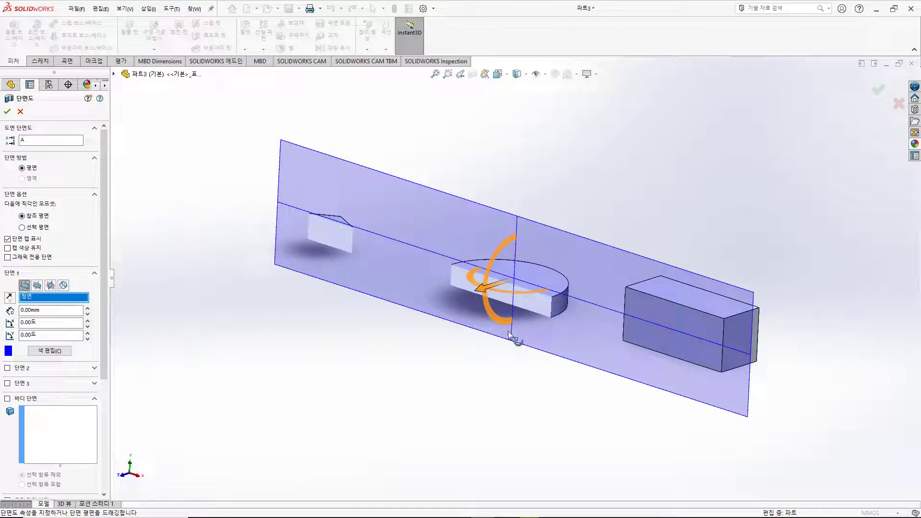
pyautogui.moveTo(531, 362); pyautogui.dragTo(500, 378, button='middle')
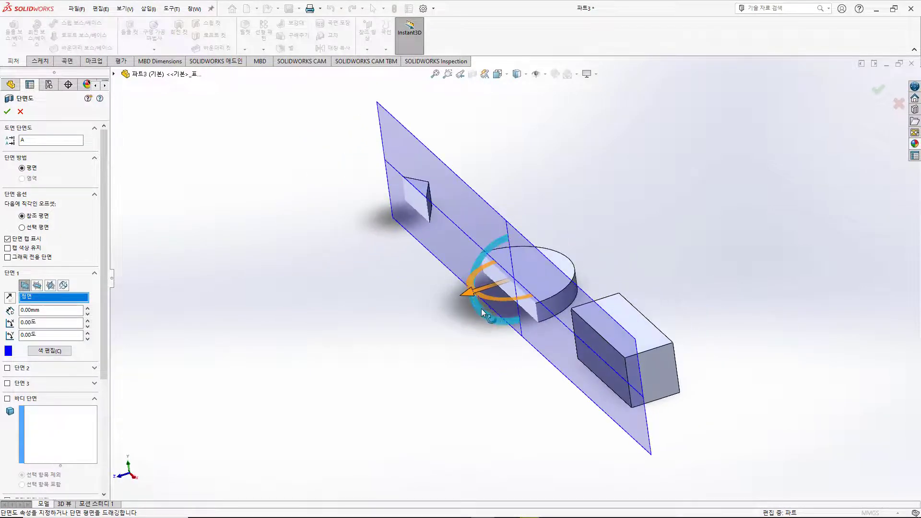
pyautogui.moveTo(478, 294)
pyautogui.mouseDown()
pyautogui.moveTo(488, 292)
pyautogui.moveTo(479, 303)
pyautogui.mouseUp()
pyautogui.moveTo(487, 373); pyautogui.dragTo(511, 348, button='middle')
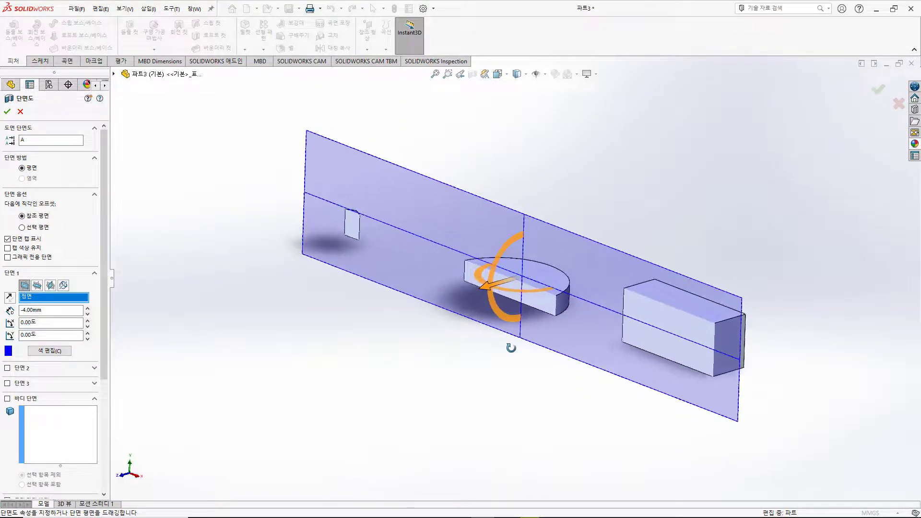
pyautogui.click(8, 112)
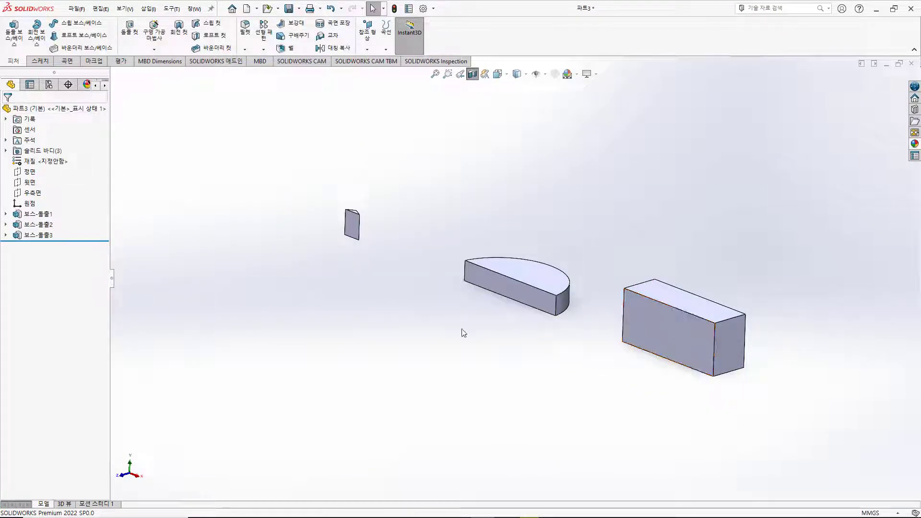
pyautogui.moveTo(464, 333); pyautogui.dragTo(451, 347, button='middle')
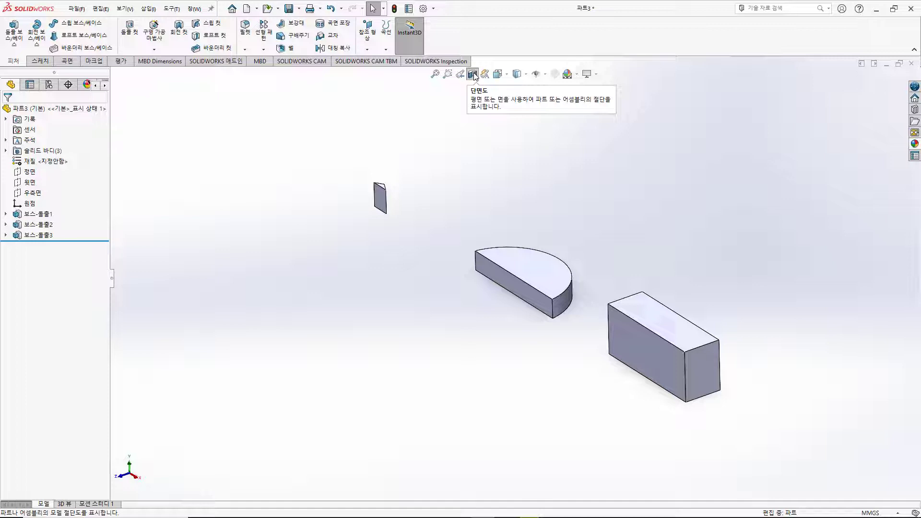
pyautogui.click(473, 76)
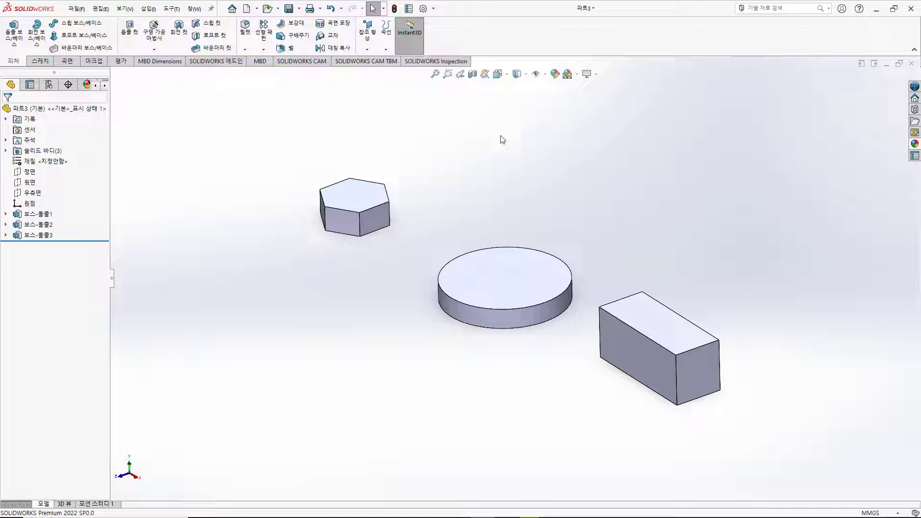
# - Orient the model to the Trimetric view
pyautogui.click(500, 75)
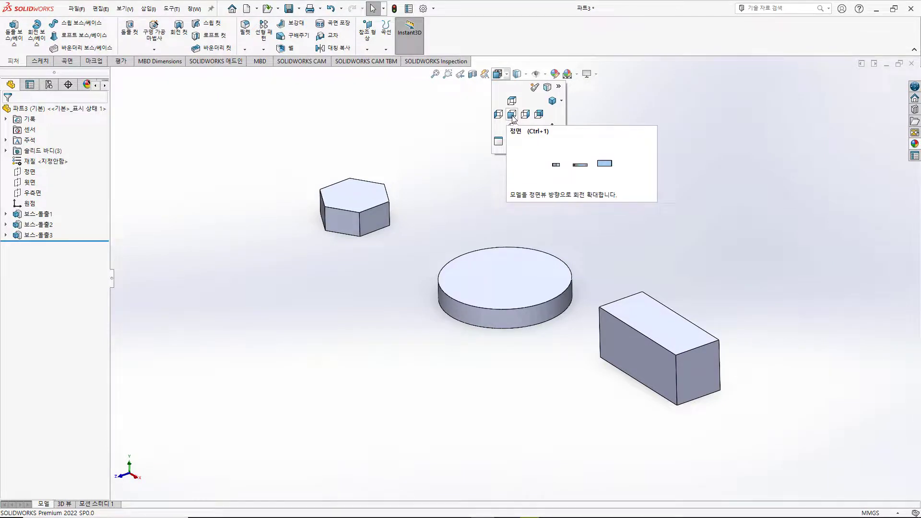
pyautogui.click(561, 100)
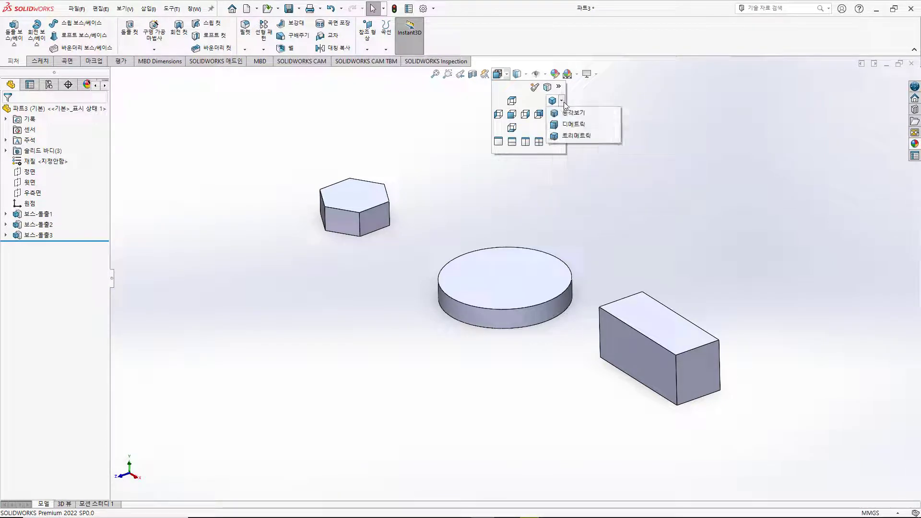
pyautogui.click(573, 136)
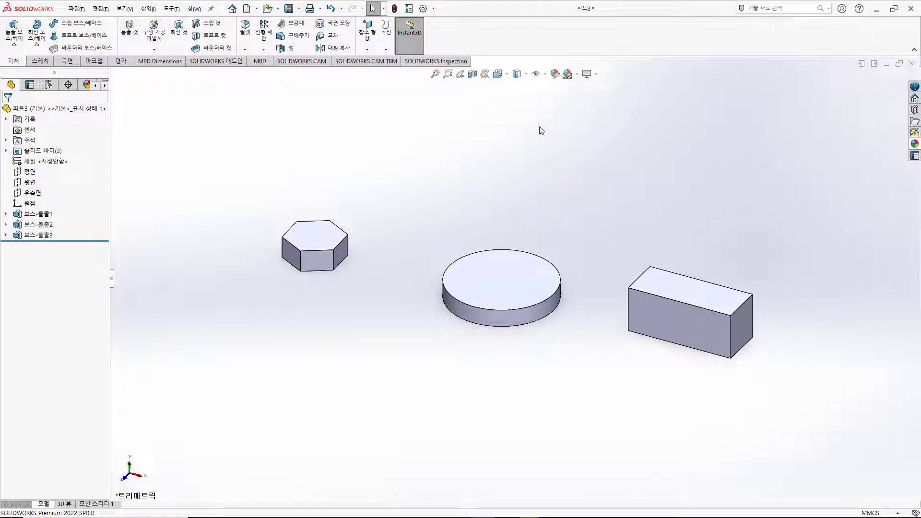
# - Display the bodies as Shaded without edges, and switch the display style back to Shaded With Edges
pyautogui.click(526, 77)
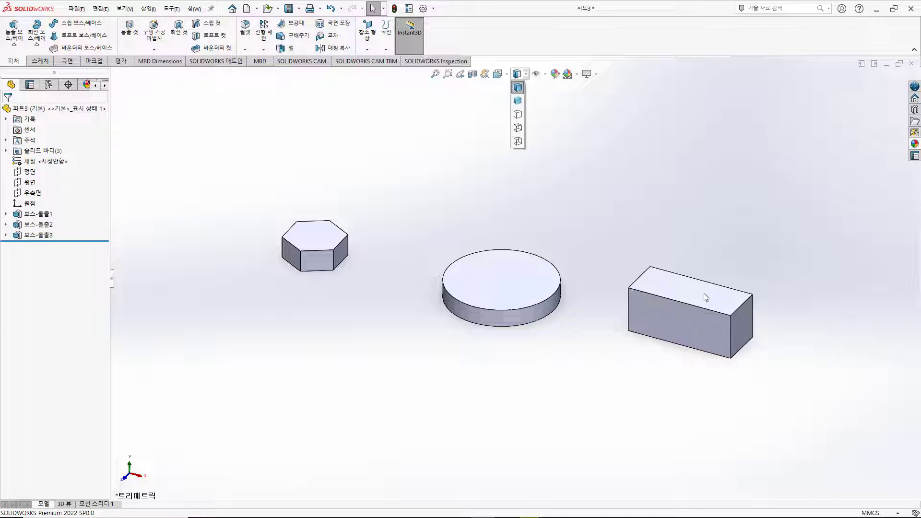
pyautogui.click(519, 102)
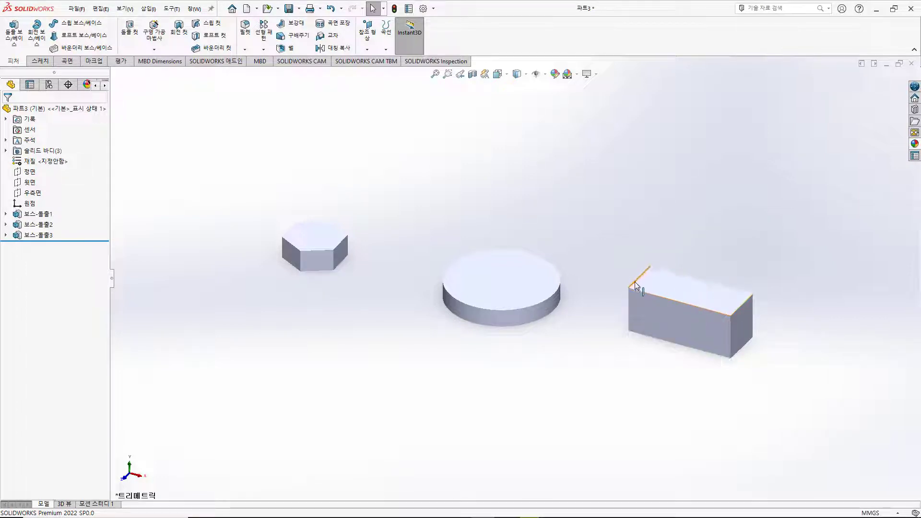
pyautogui.click(507, 75)
pyautogui.click(526, 75)
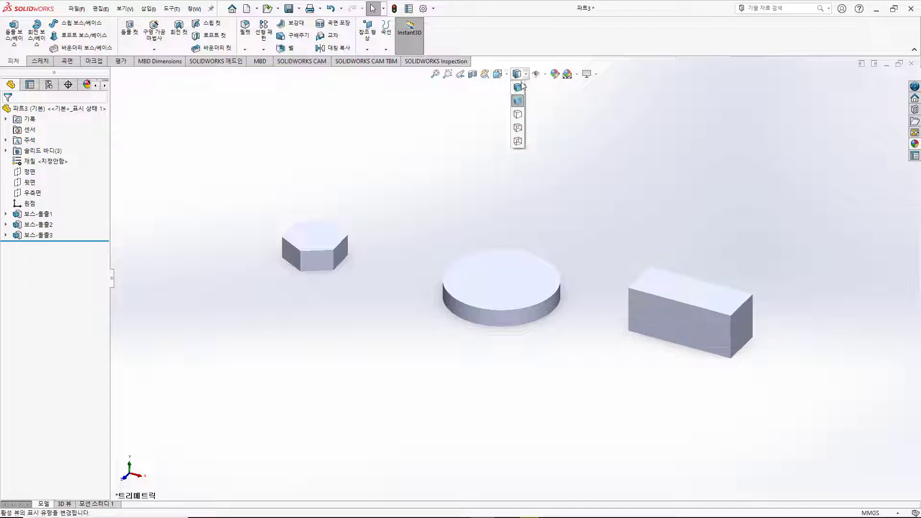
pyautogui.click(518, 87)
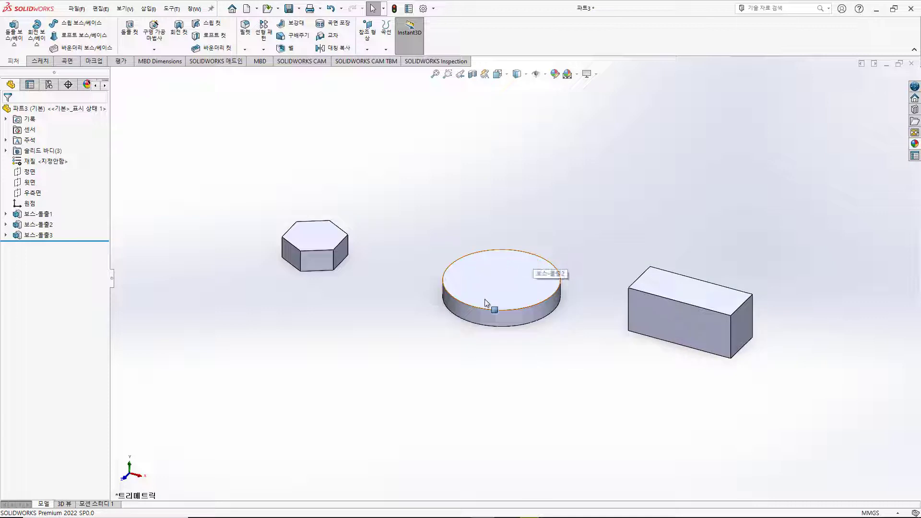
# - Display the bodies as Shaded without edges once more, and change the display style to Hidden Lines Removed
pyautogui.click(526, 75)
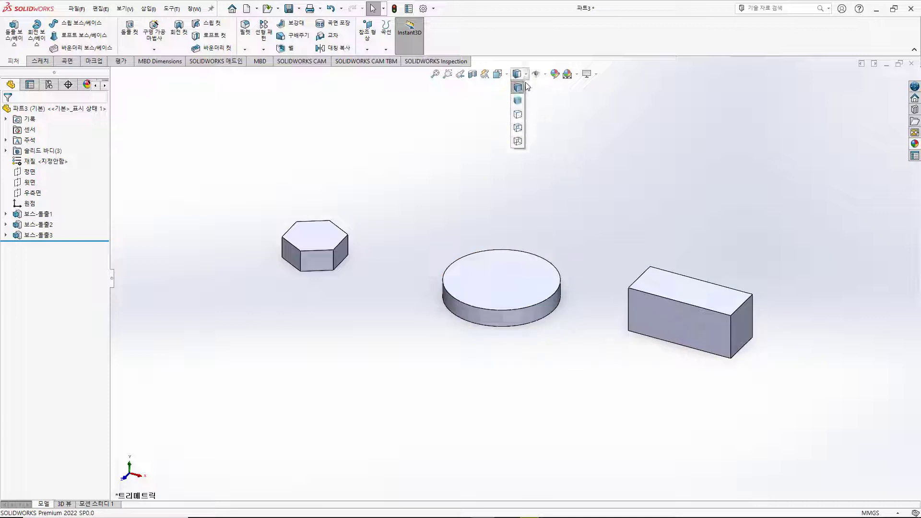
pyautogui.click(521, 100)
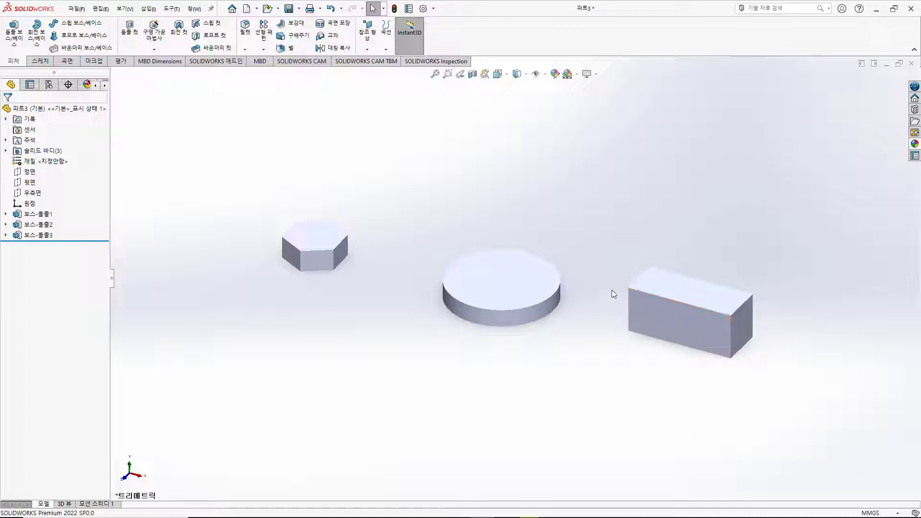
pyautogui.click(526, 74)
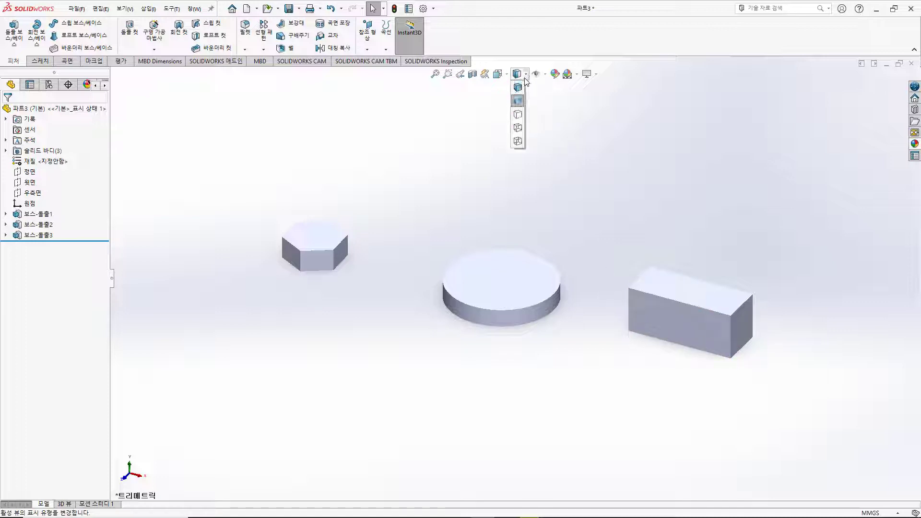
pyautogui.click(521, 115)
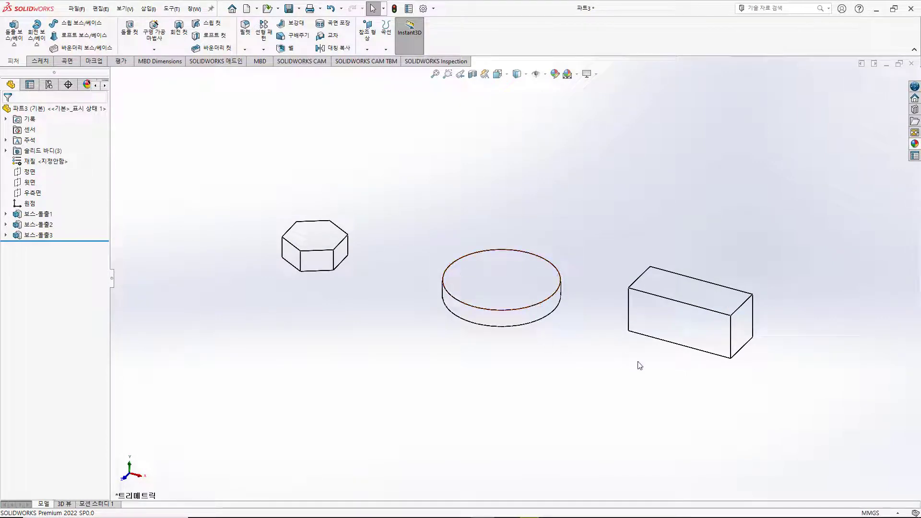
# - Change the display style of the three bodies to Hidden Lines Visible
pyautogui.click(508, 75)
pyautogui.click(525, 75)
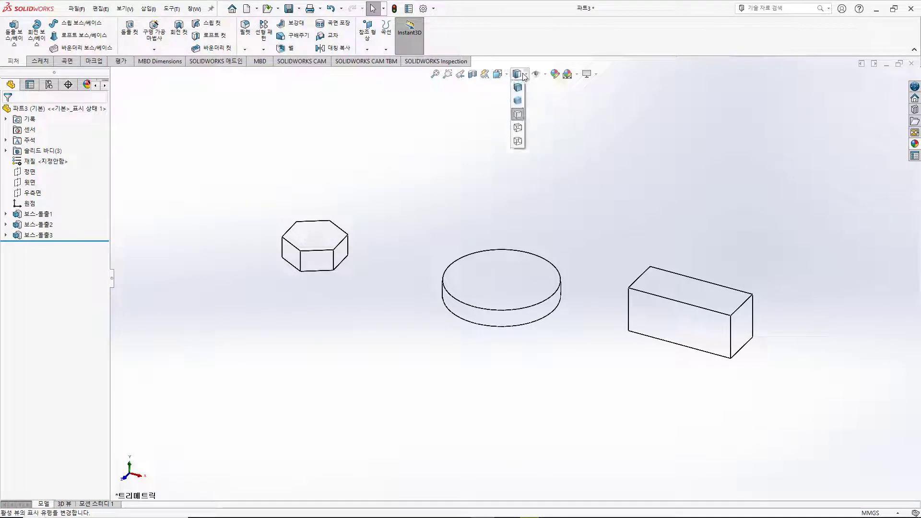
pyautogui.click(519, 128)
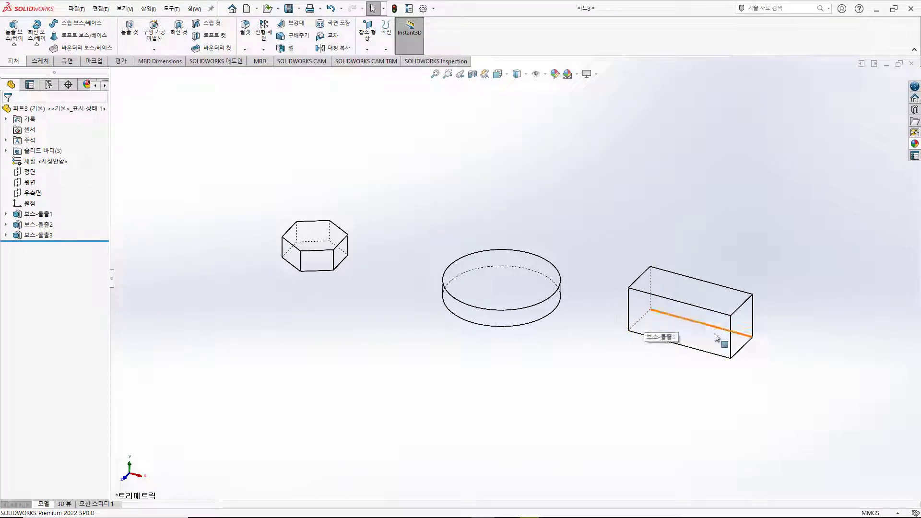
pyautogui.moveTo(696, 389); pyautogui.dragTo(683, 366, button='middle')
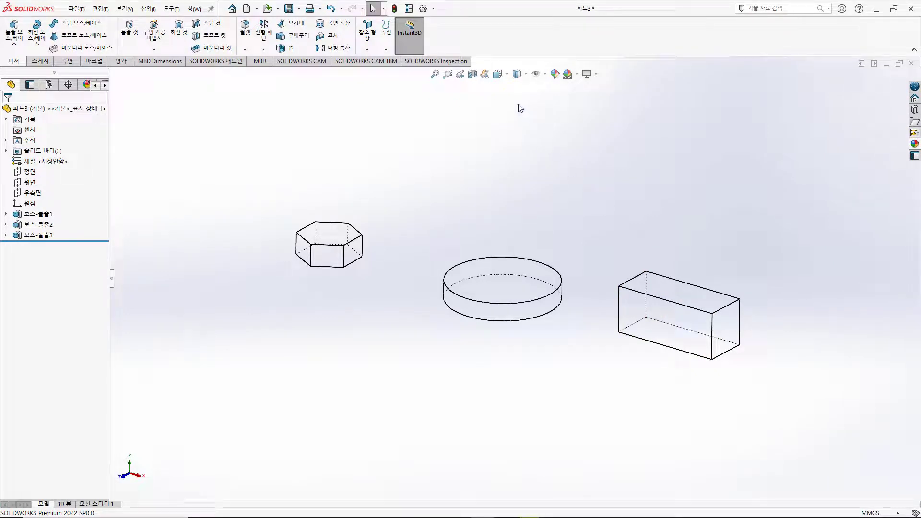
# - Display the three bodies as Wireframe, and switch the display style back to Shaded With Edges
pyautogui.click(527, 74)
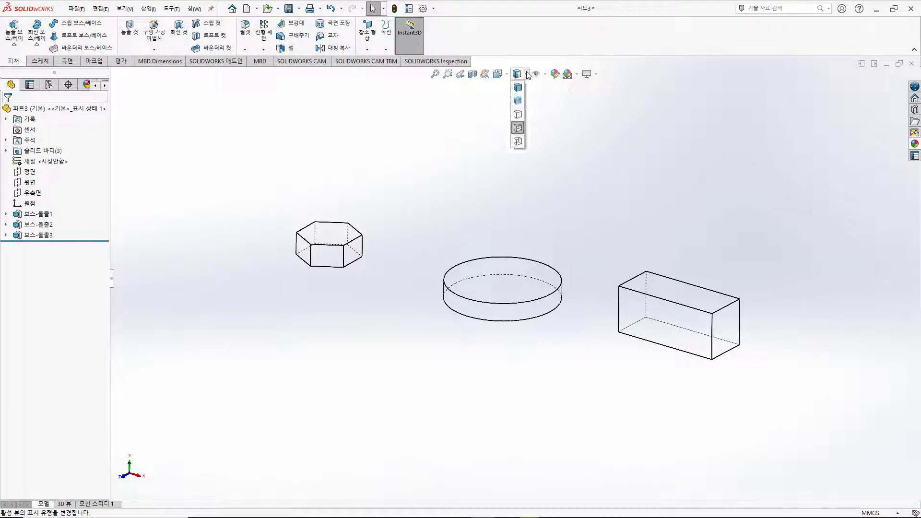
pyautogui.click(517, 142)
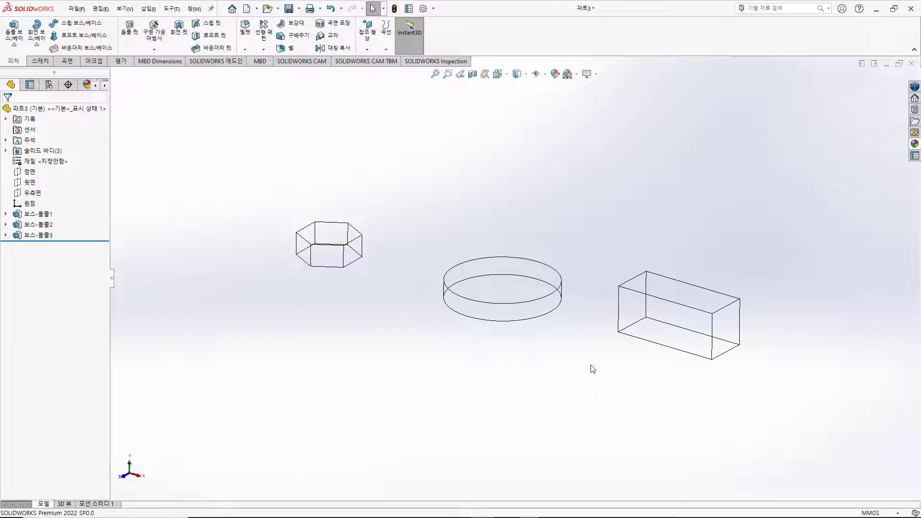
pyautogui.click(526, 75)
pyautogui.click(518, 87)
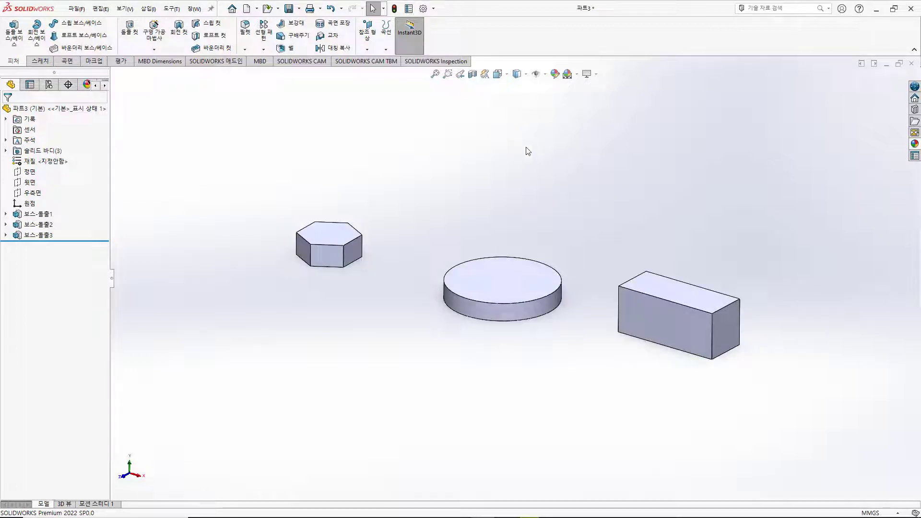
# - Turn on the visibility of origins in the graphics area
pyautogui.click(545, 74)
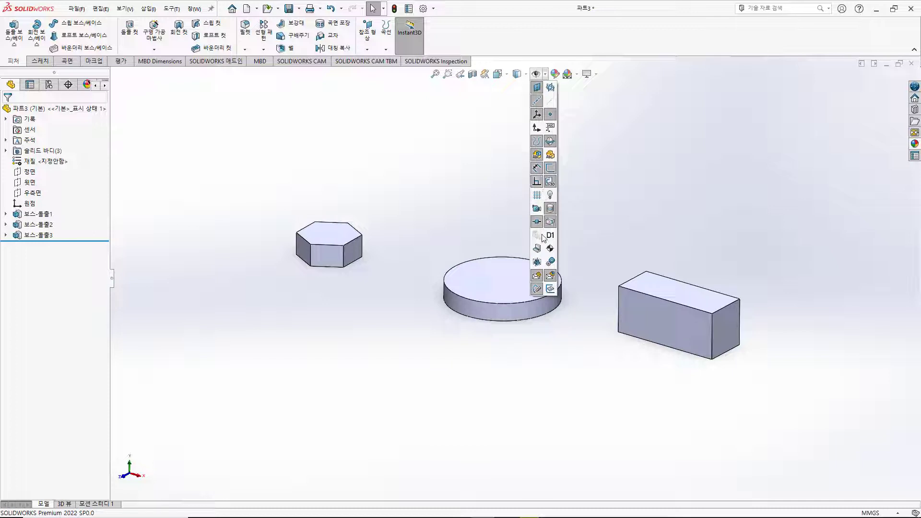
pyautogui.click(481, 178)
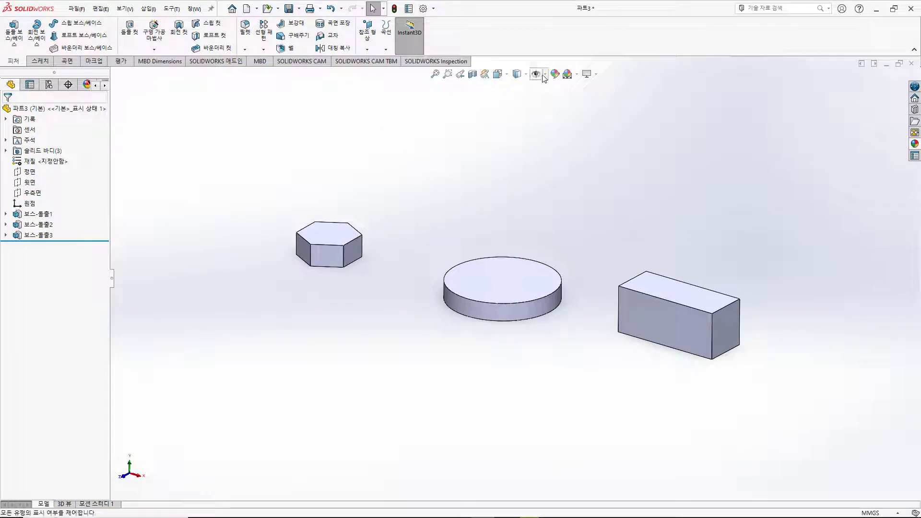
pyautogui.click(124, 9)
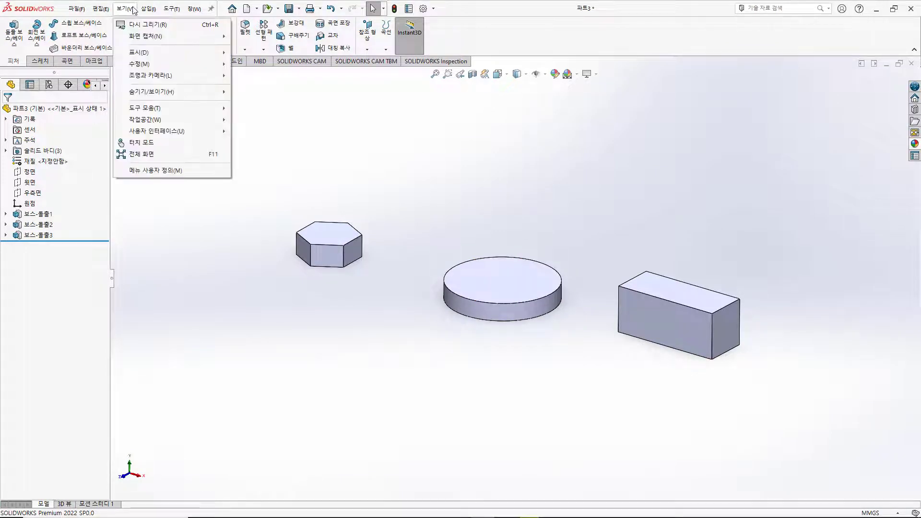
pyautogui.moveTo(149, 92)
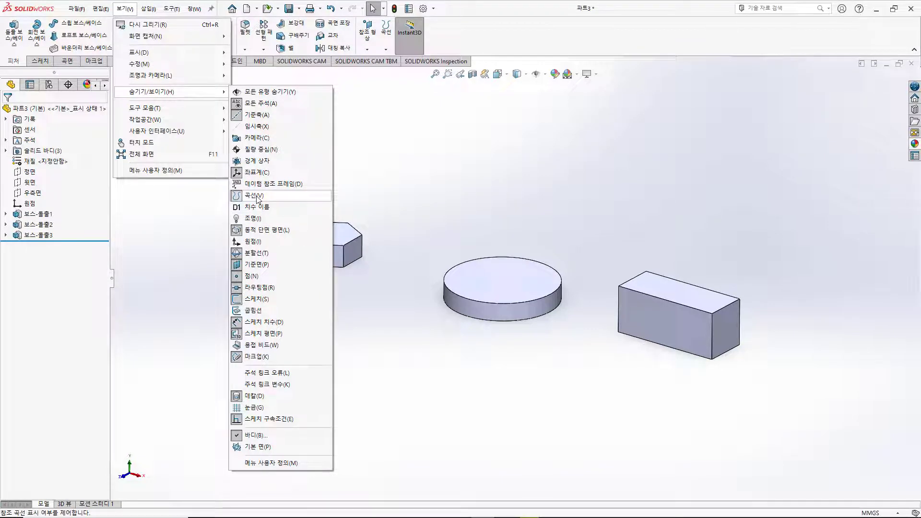
pyautogui.click(264, 242)
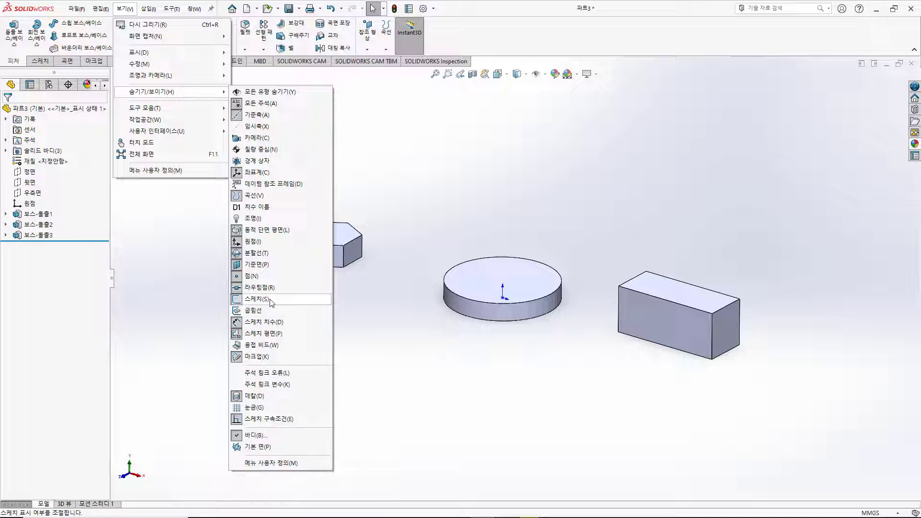
pyautogui.click(366, 314)
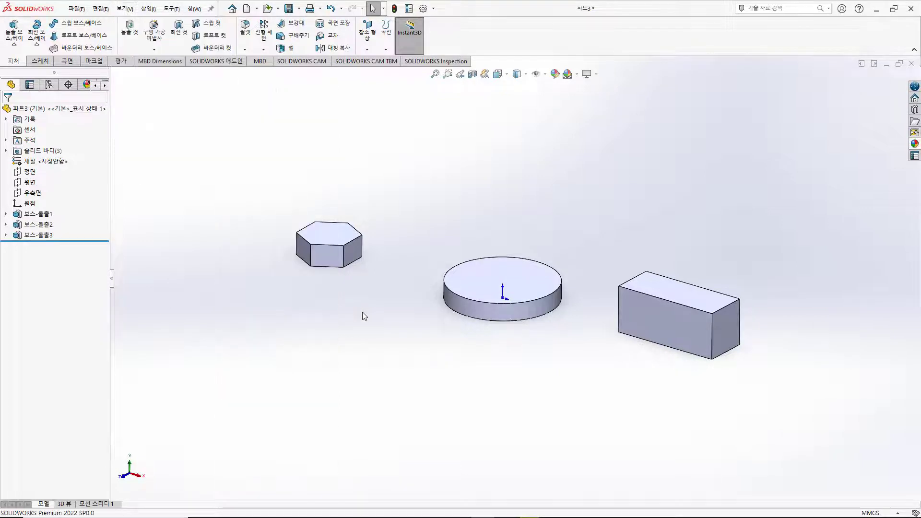
# - Show the sketch of the first boss extrude, which defines the profiles of the three bodies
pyautogui.click(5, 214)
pyautogui.rightClick(36, 227)
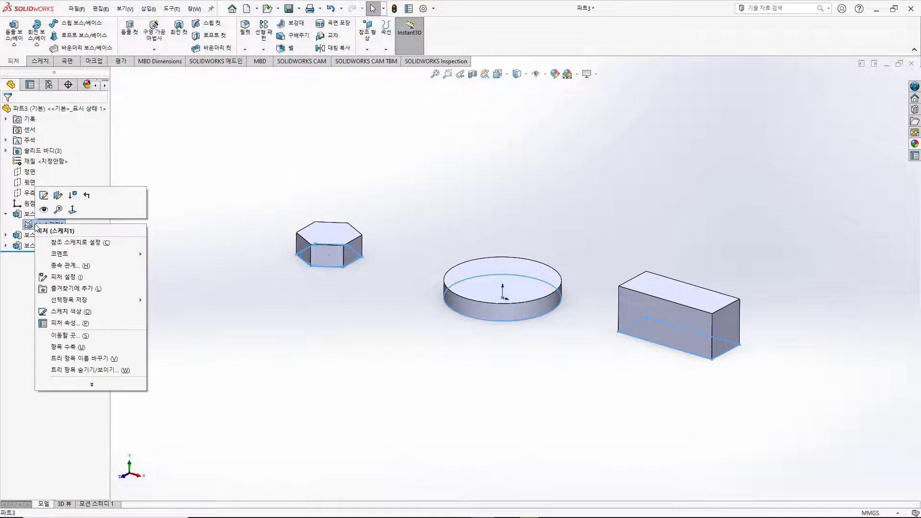
pyautogui.click(44, 211)
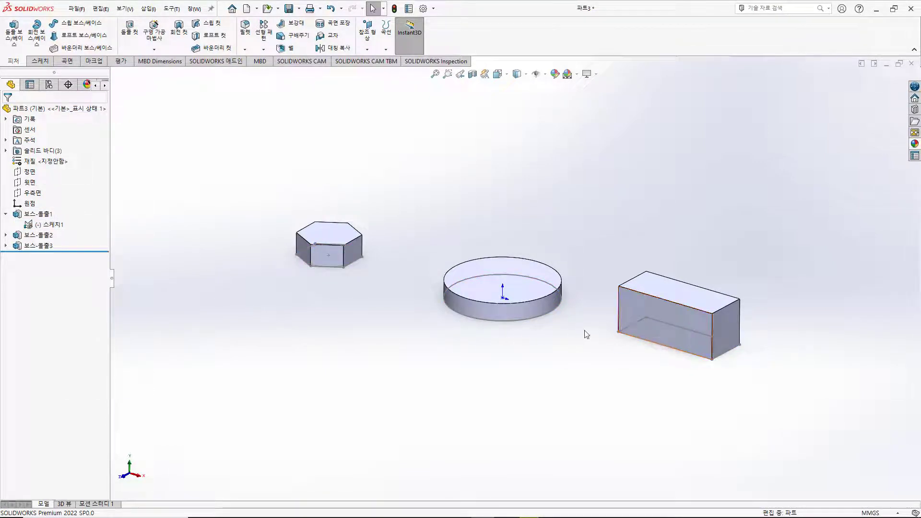
pyautogui.moveTo(464, 351)
pyautogui.mouseDown(button='middle')
pyautogui.moveTo(464, 324)
pyautogui.moveTo(456, 348)
pyautogui.mouseUp(button='middle')
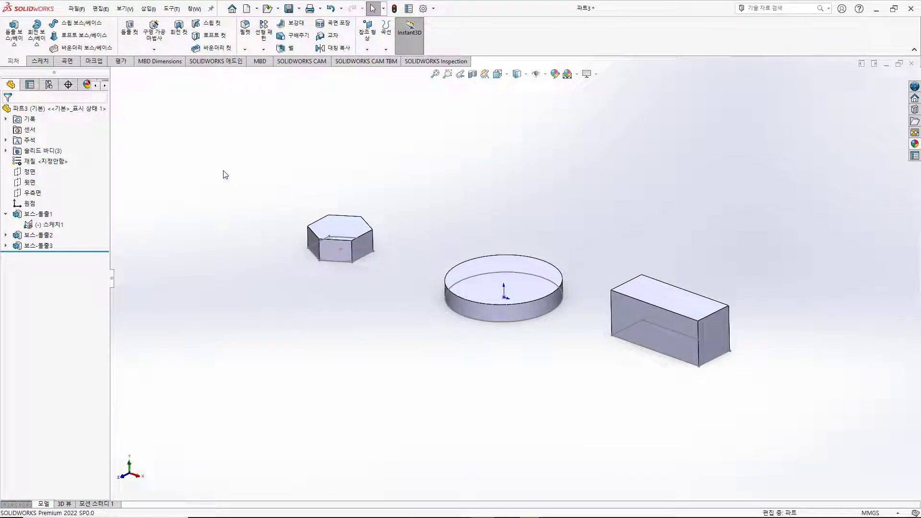
# - Turn the visibility of all sketches off and back on
pyautogui.click(124, 9)
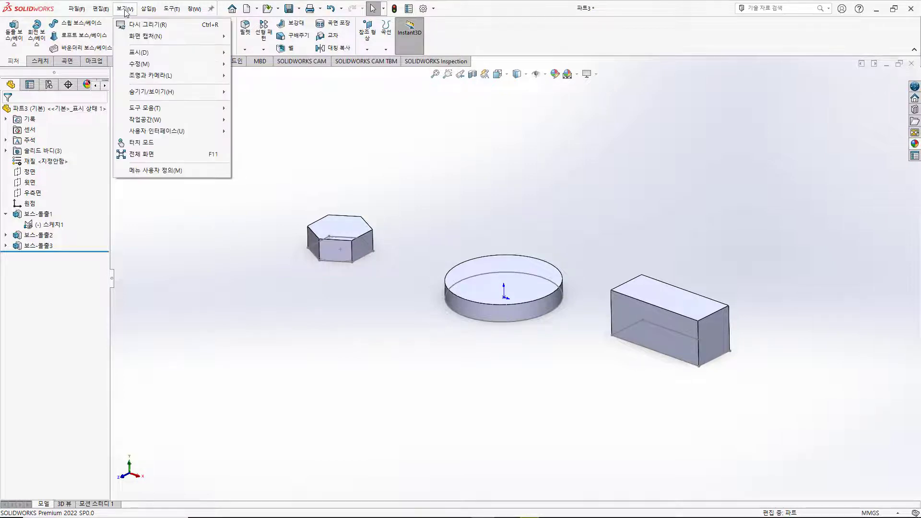
pyautogui.moveTo(144, 92)
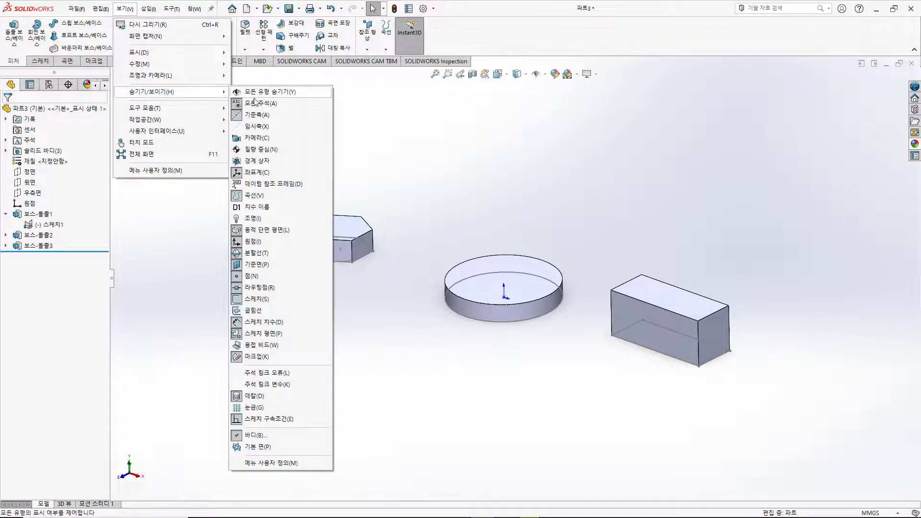
pyautogui.click(242, 300)
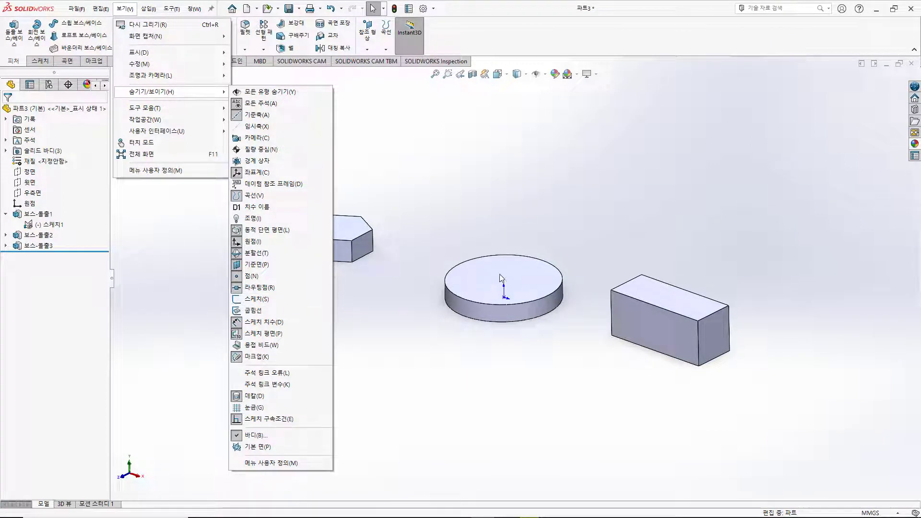
pyautogui.click(262, 300)
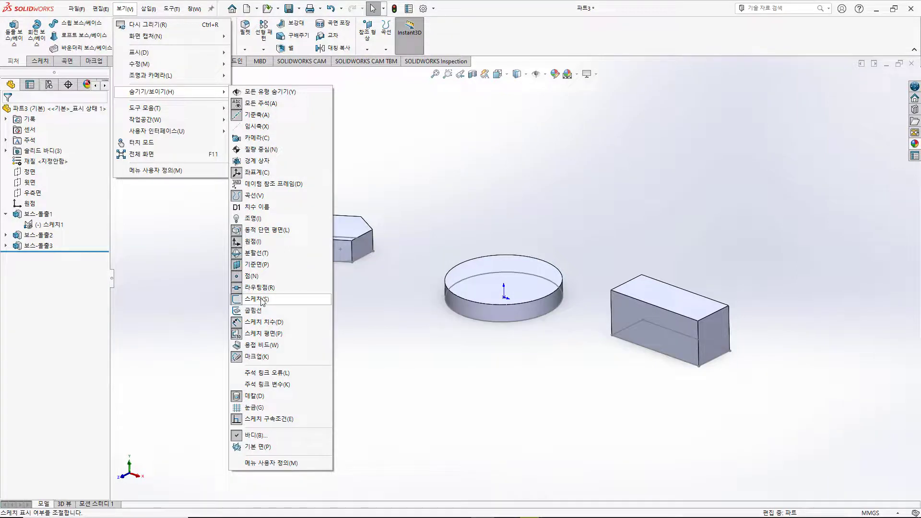
pyautogui.click(370, 307)
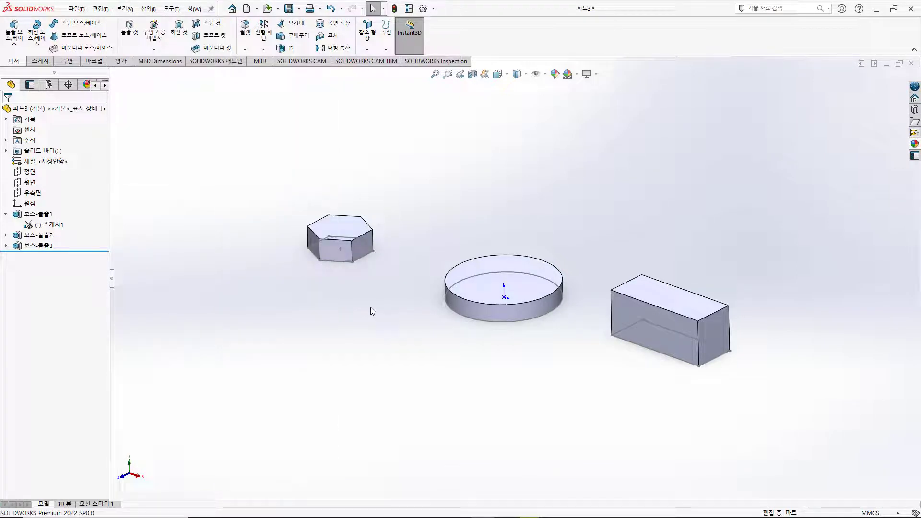
# - Apply the Plain White scene (흰색 단색) to the background, and change it to the Rooftop scene (지붕)
pyautogui.click(578, 77)
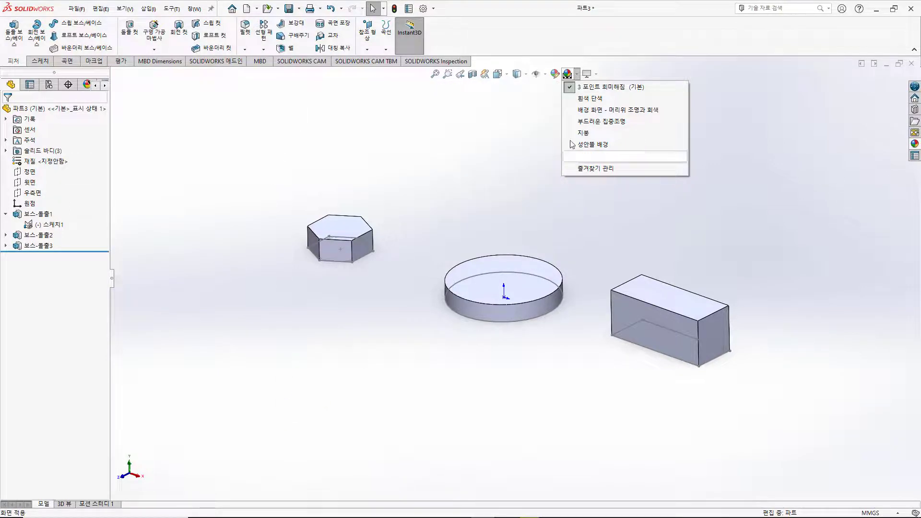
pyautogui.click(594, 99)
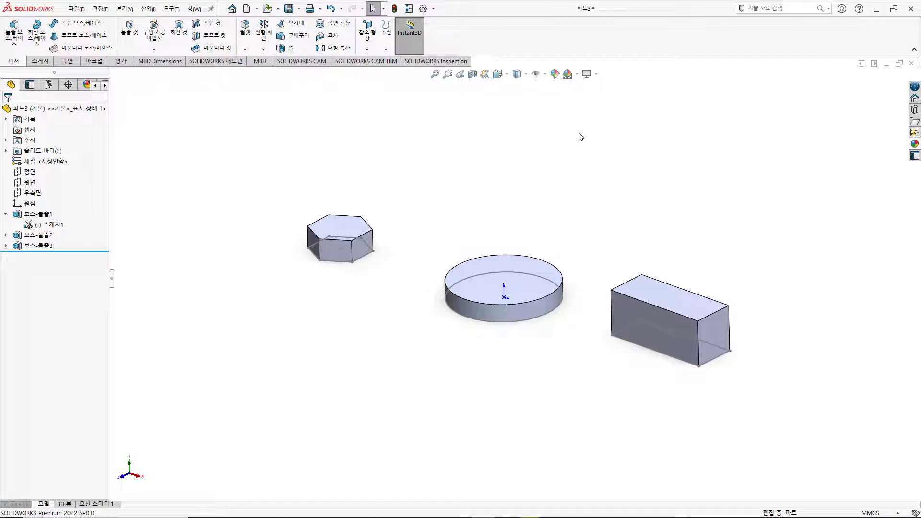
pyautogui.click(577, 74)
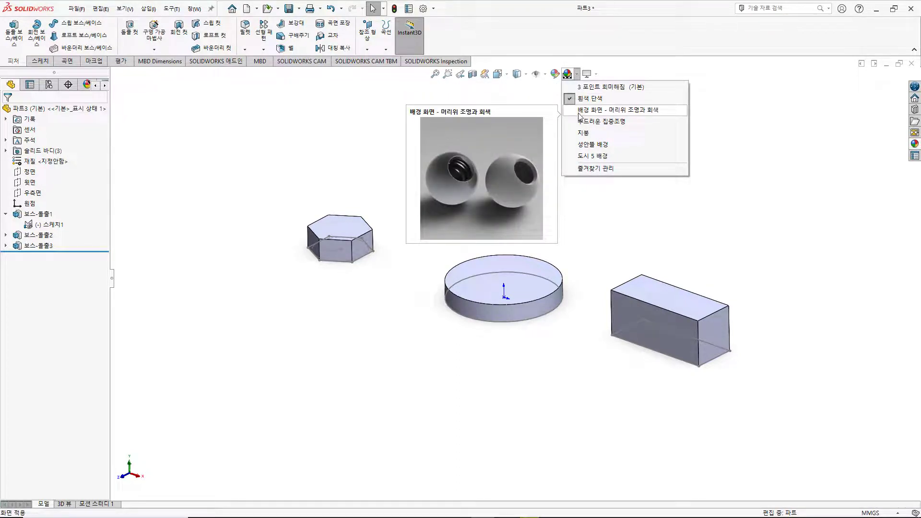
pyautogui.click(583, 134)
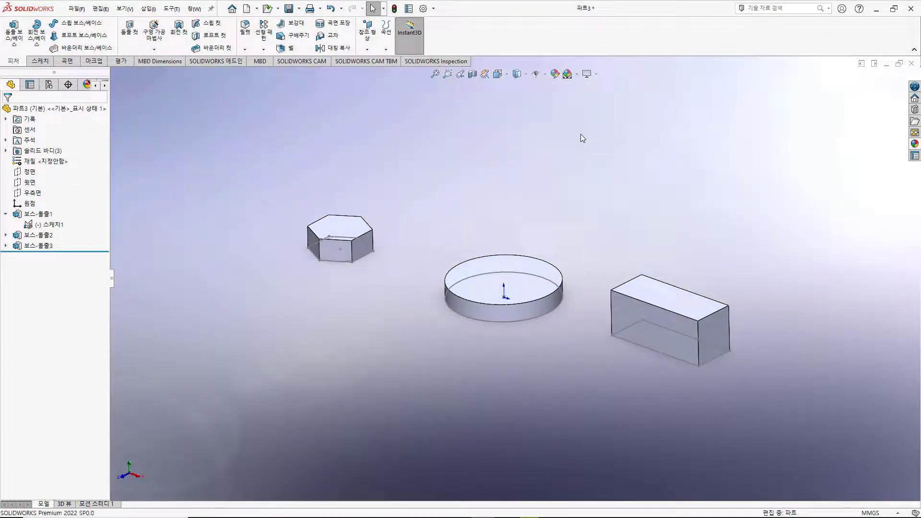
# - Restore the default 3 Point Faded scene (3 포인트 희미해짐)
pyautogui.click(544, 74)
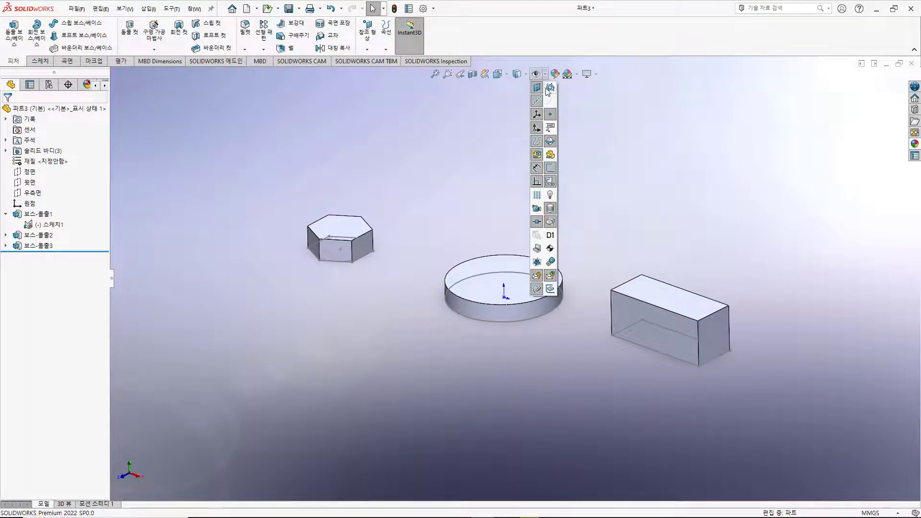
pyautogui.click(577, 75)
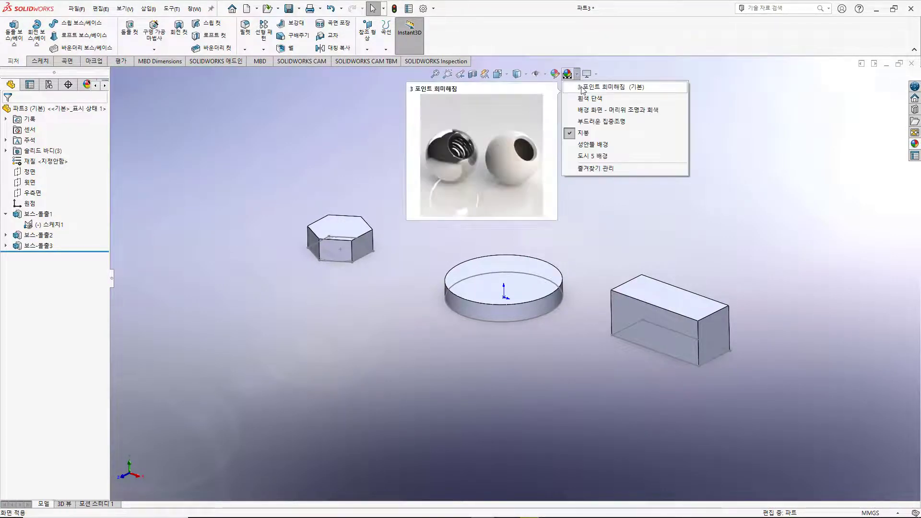
pyautogui.click(581, 85)
# - Apply the Plain White scene (흰색 단색) once more, and return the background to the default 3 Point Faded scene
pyautogui.click(579, 75)
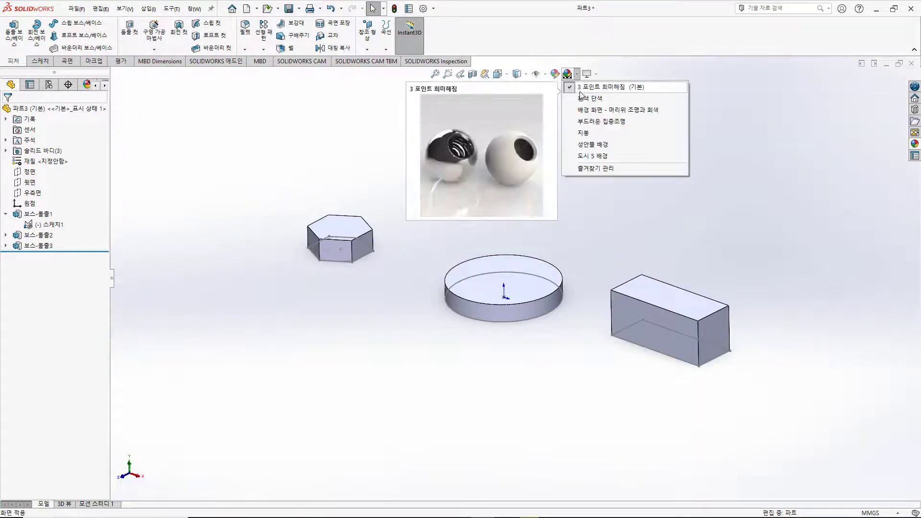
pyautogui.click(584, 99)
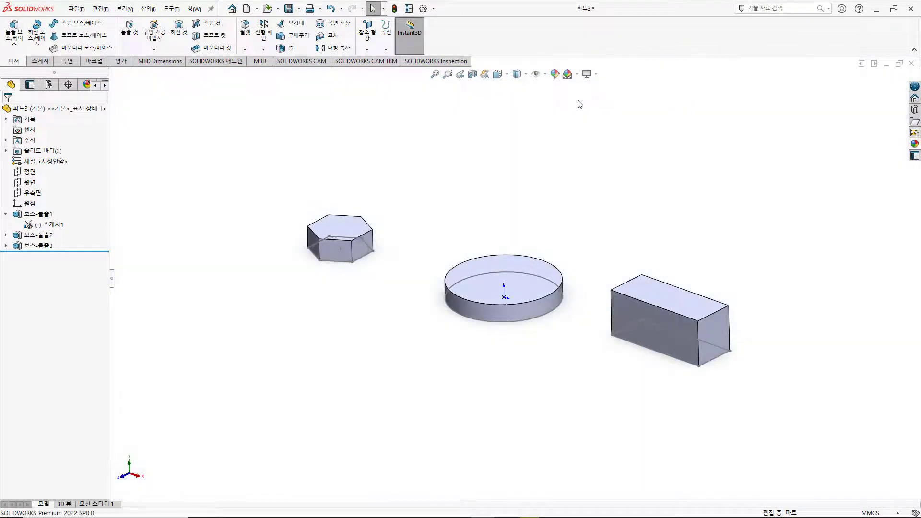
pyautogui.click(577, 75)
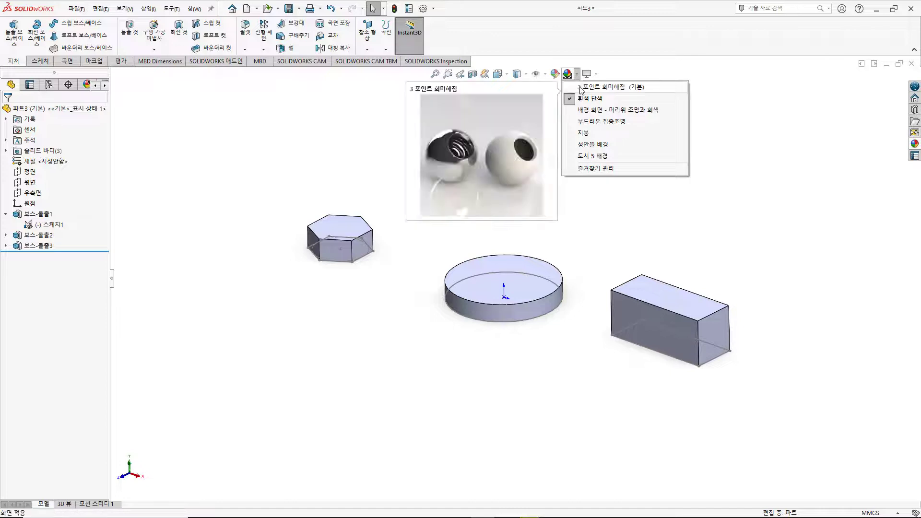
pyautogui.click(582, 88)
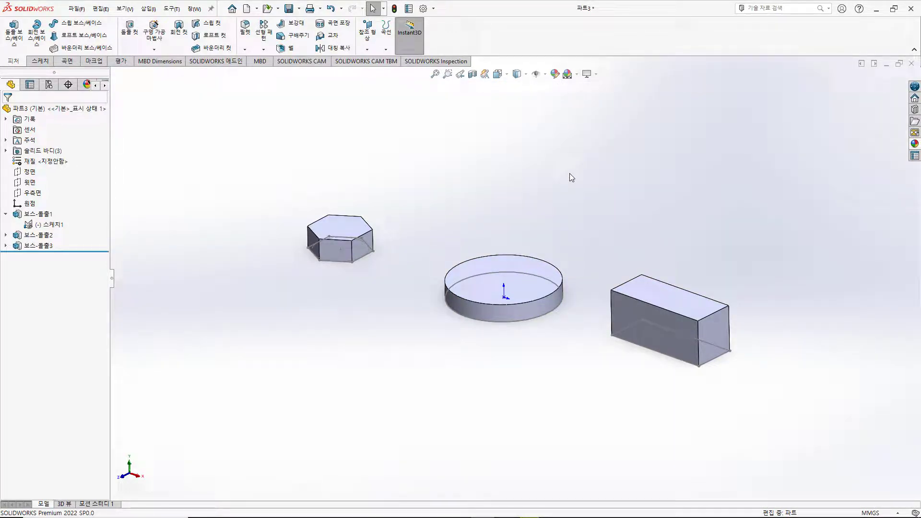
# - Turn Shadows In Shaded Mode (음영 처리시 그림자 표시) off and back on
pyautogui.click(597, 74)
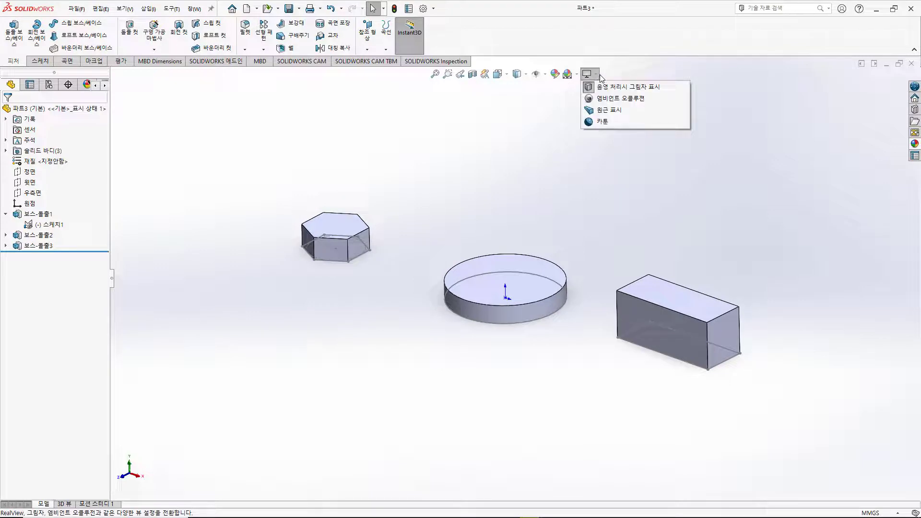
pyautogui.click(649, 90)
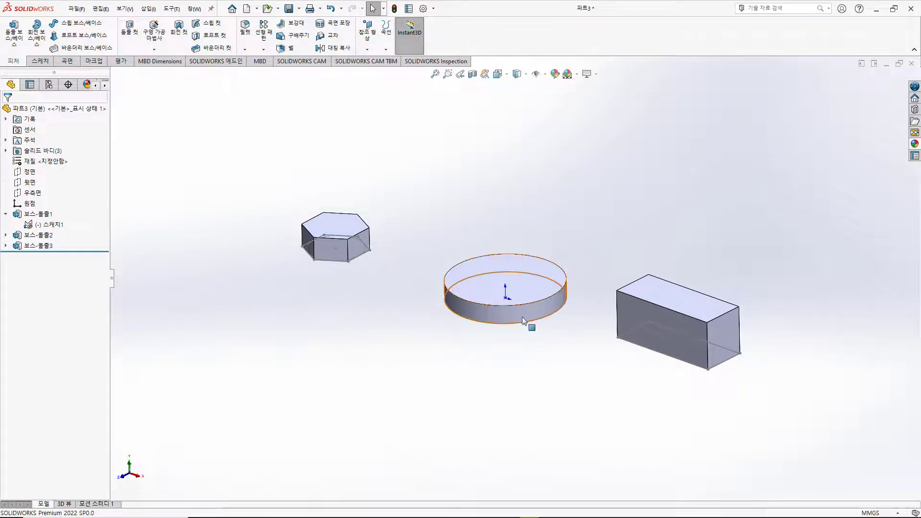
pyautogui.click(596, 74)
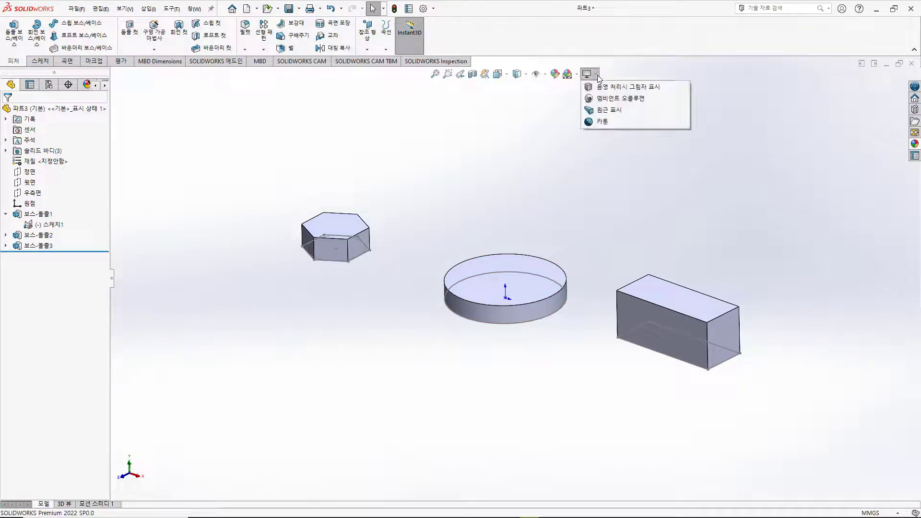
pyautogui.click(601, 91)
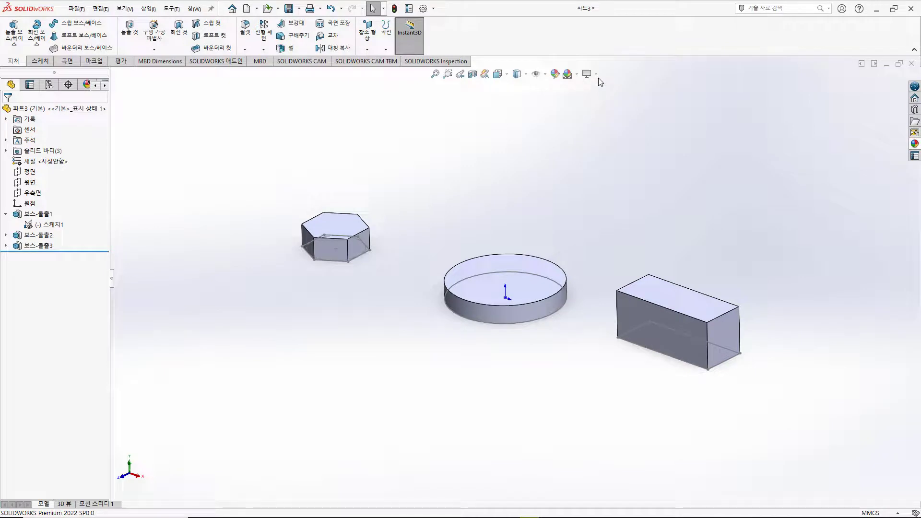
# - Turn the Perspective view (원근 표시) on for the three bodies and switch it off again
pyautogui.click(596, 74)
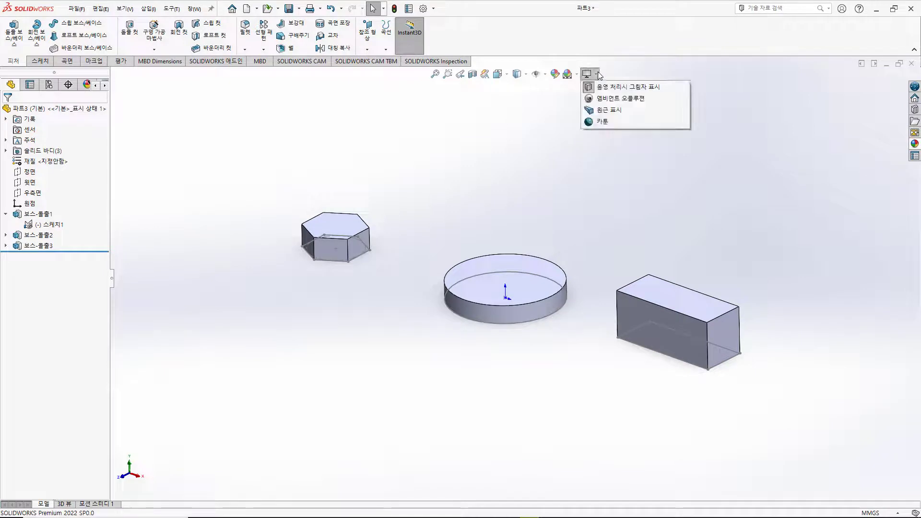
pyautogui.click(615, 110)
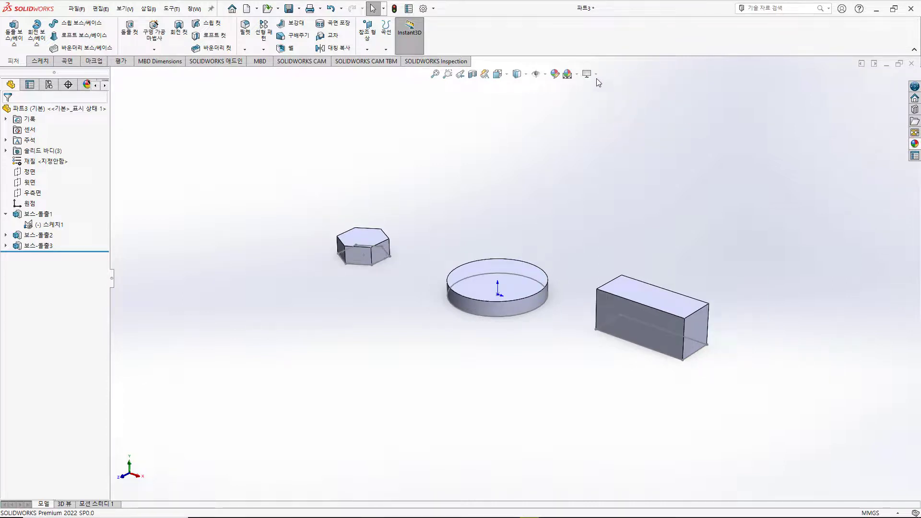
pyautogui.click(596, 74)
pyautogui.click(604, 112)
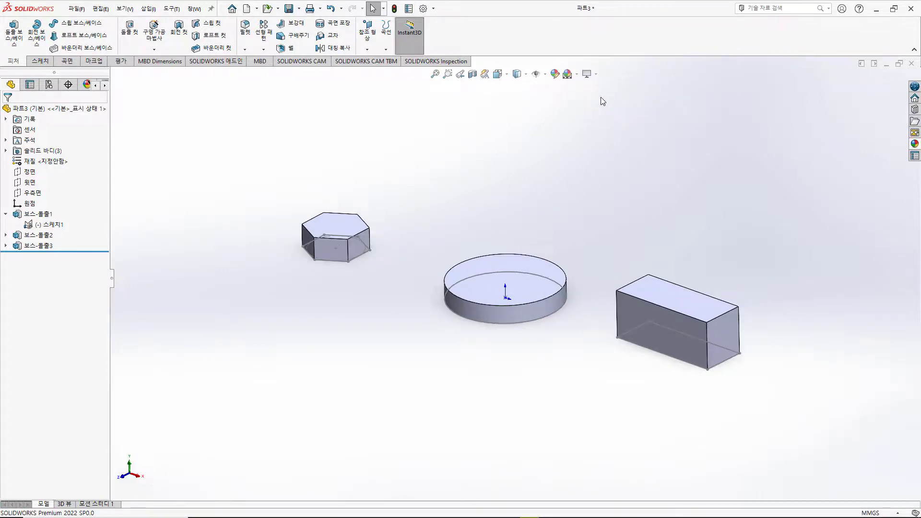
# - Turn on the Cartoon effect (카툰), inspect the bodies from a rotated angle, and turn the effect off again
pyautogui.click(597, 74)
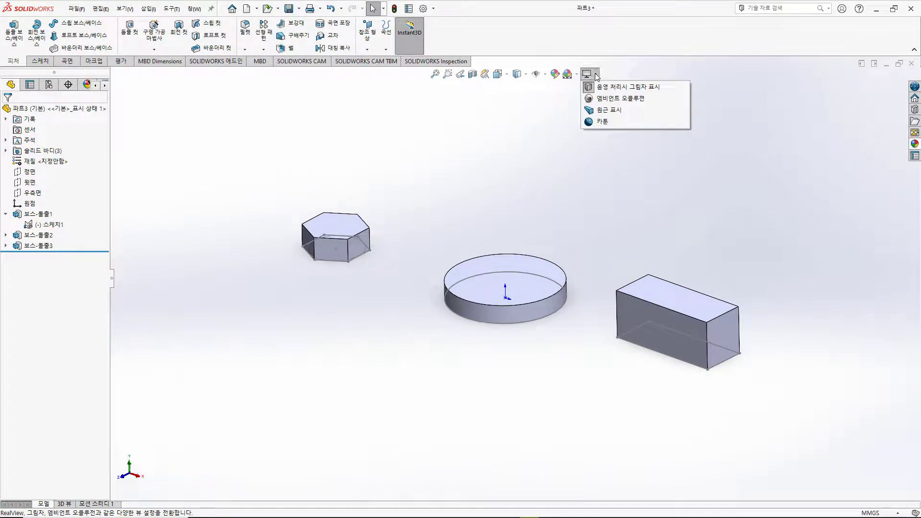
pyautogui.click(603, 121)
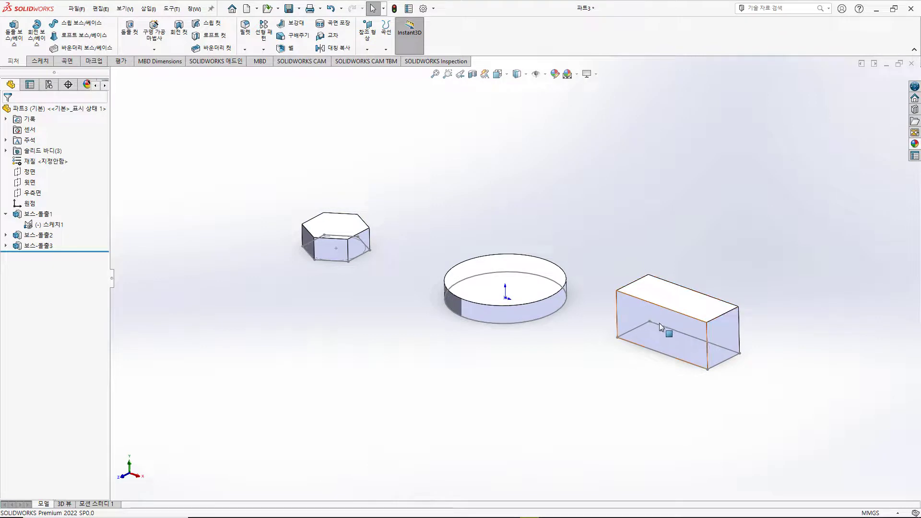
pyautogui.moveTo(660, 324); pyautogui.dragTo(640, 331, button='middle')
pyautogui.click(596, 74)
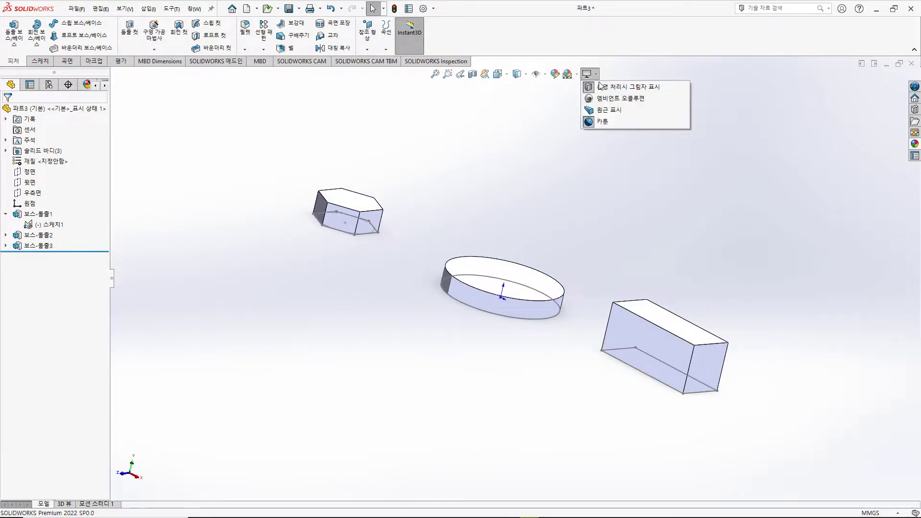
pyautogui.click(609, 122)
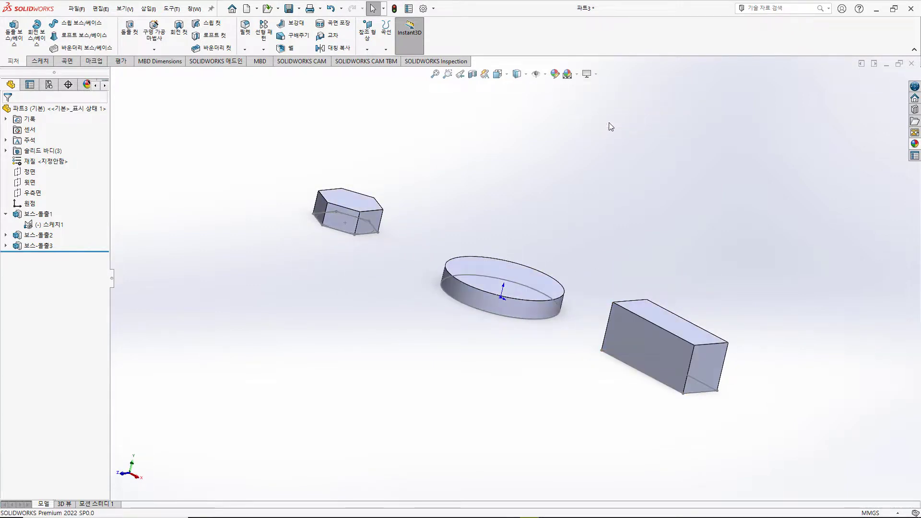
# - Switch Shadows In Shaded Mode (음영 처리시 그림자 표시) off and on again for the rotated view
pyautogui.click(598, 74)
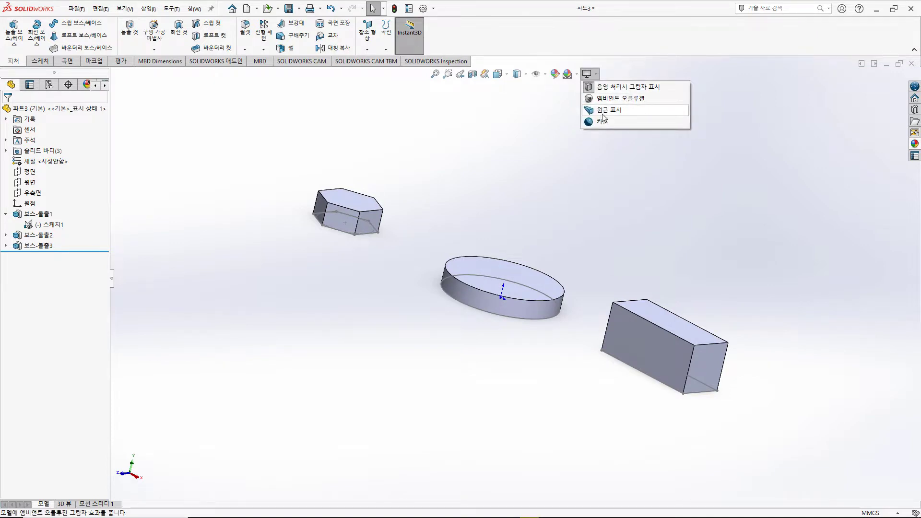
pyautogui.click(614, 89)
pyautogui.click(587, 74)
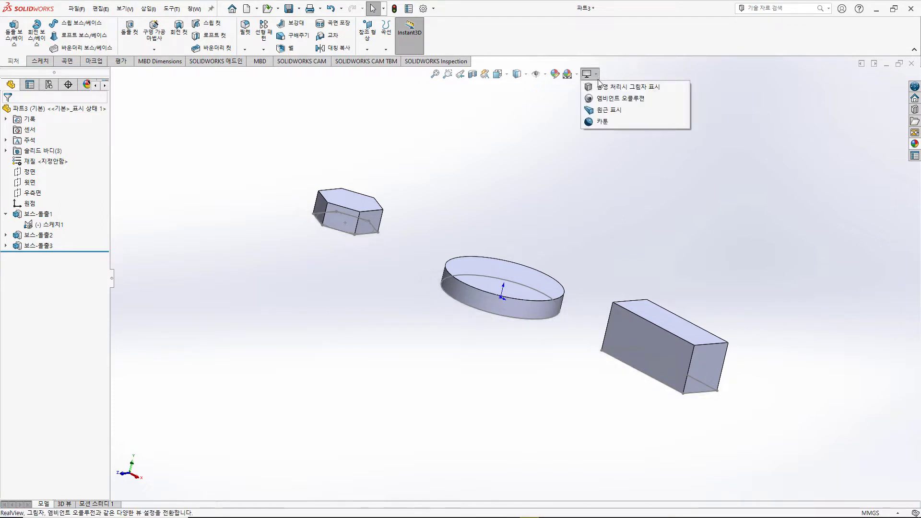
pyautogui.click(612, 89)
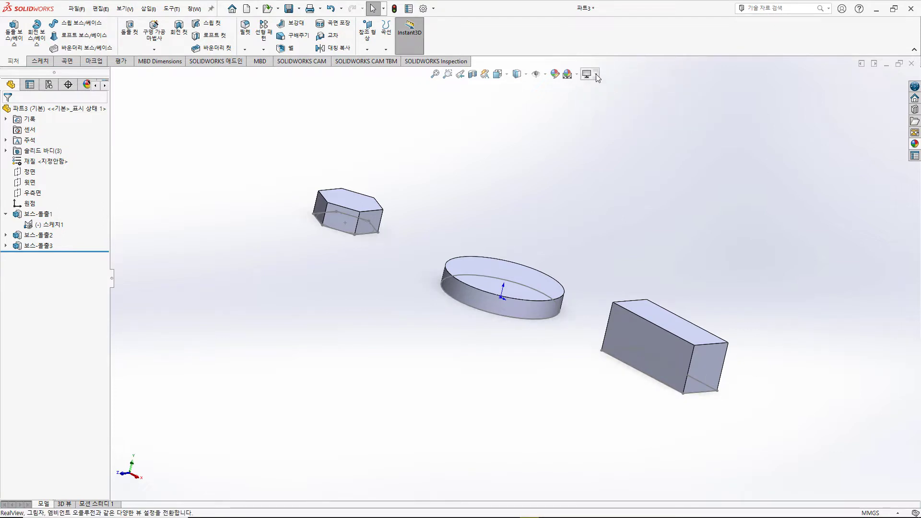
pyautogui.click(597, 75)
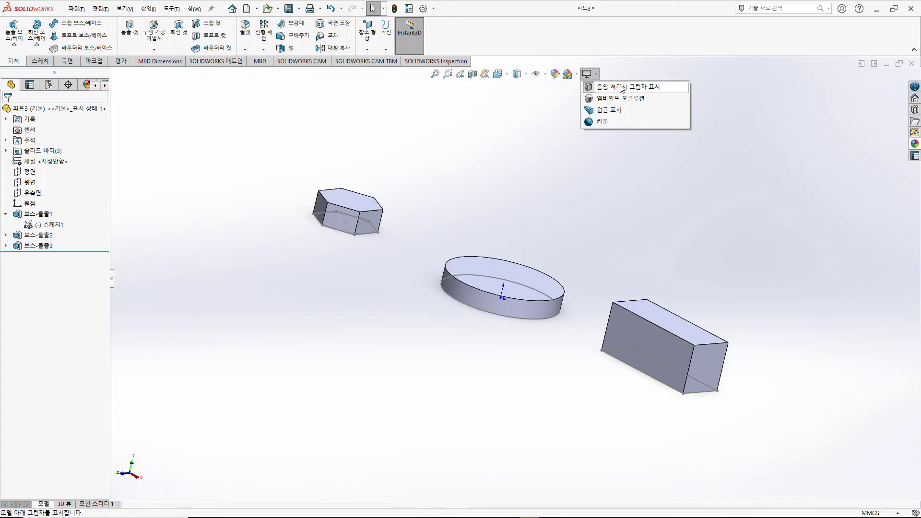
pyautogui.click(619, 198)
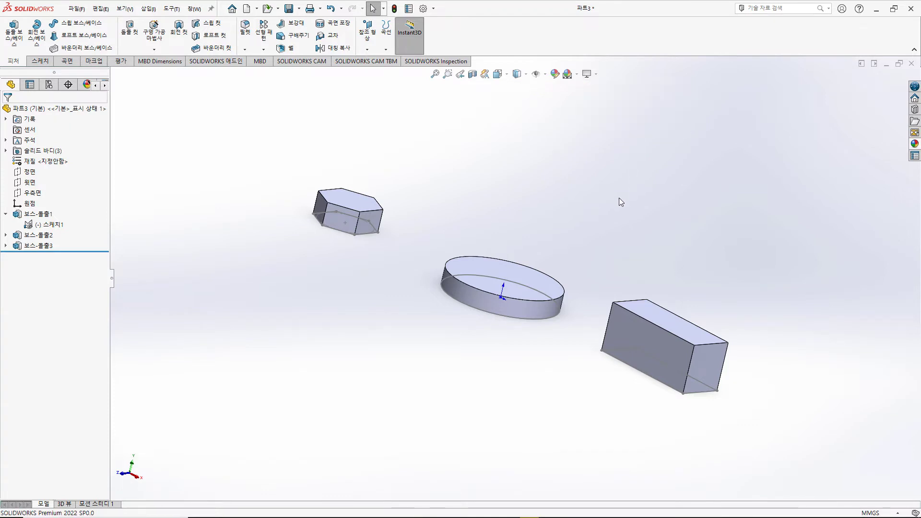